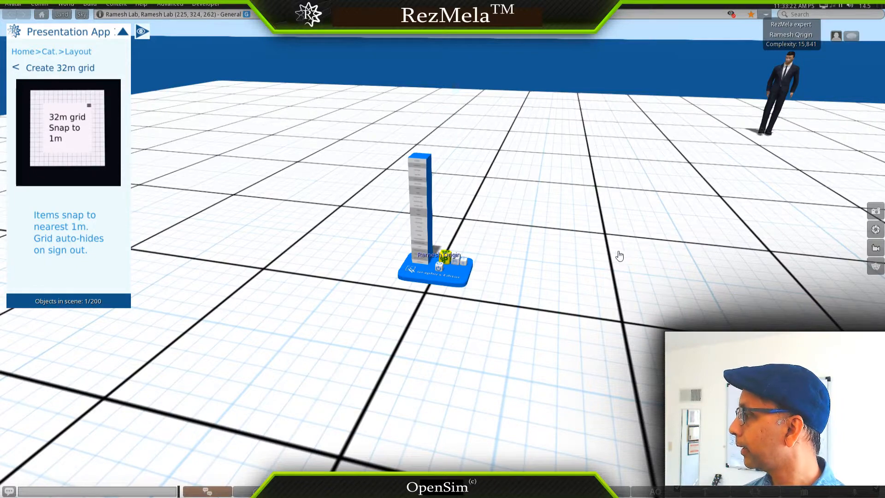
pyautogui.keyDown('alt'); pyautogui.click(426, 244); pyautogui.keyUp('alt')
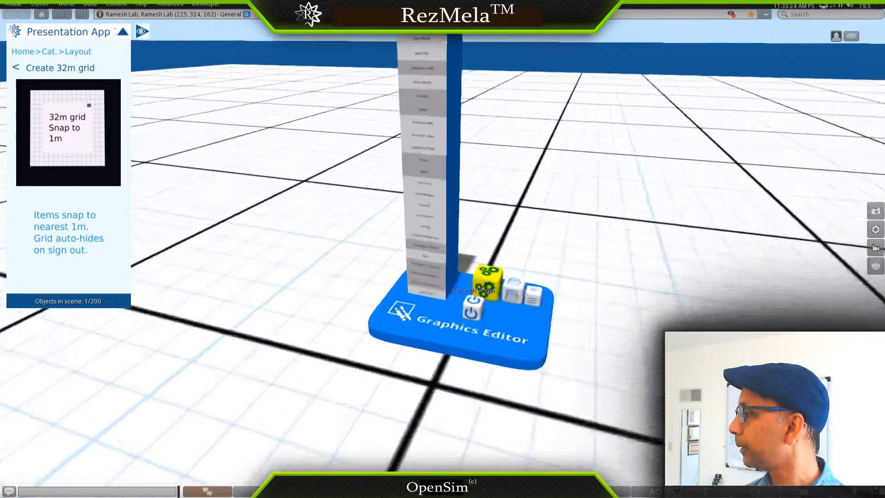
pyautogui.keyDown('ctrl'); pyautogui.keyDown('alt'); pyautogui.moveTo(425, 244); pyautogui.dragTo(424, 216); pyautogui.keyUp('alt'); pyautogui.keyUp('ctrl')
pyautogui.press('Escape')
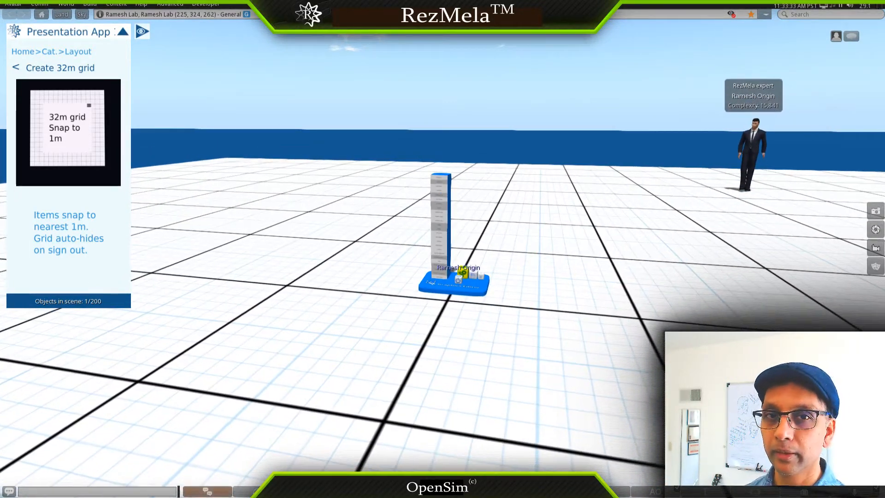
# Step: Create a Map object from the Internet category on the grid around the Graphics Editor
pyautogui.scroll(1, 442, 258)
pyautogui.keyDown('alt'); pyautogui.moveTo(442, 255); pyautogui.dragTo(434, 211); pyautogui.keyUp('alt')
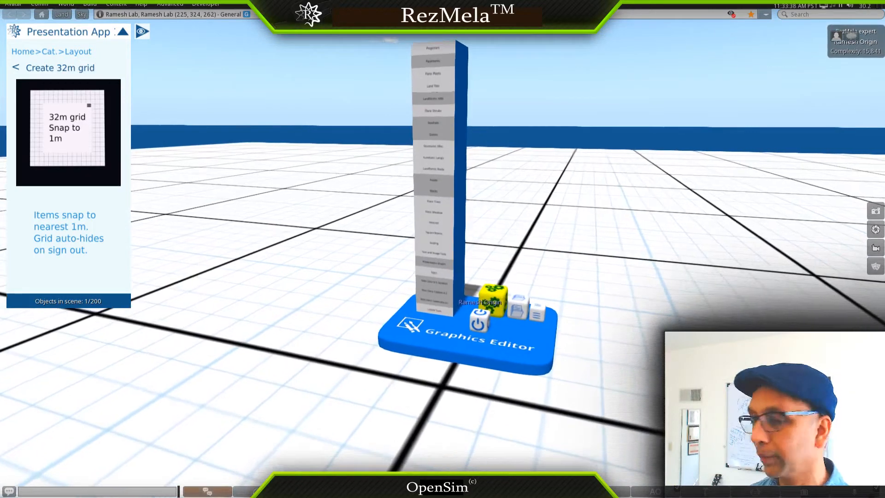
pyautogui.click(31, 54)
pyautogui.click(89, 95)
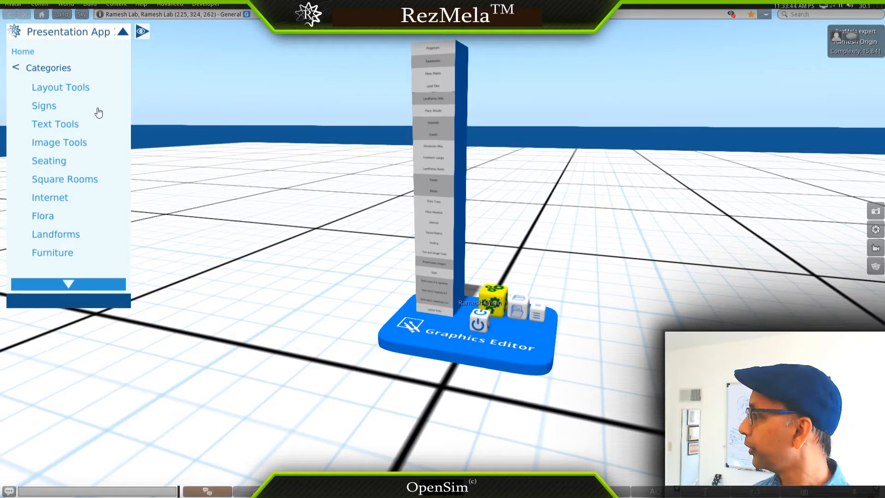
pyautogui.click(51, 198)
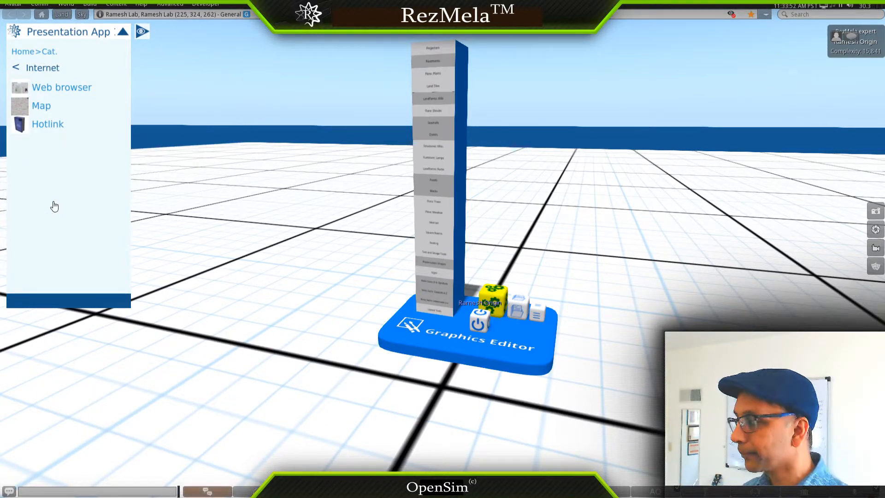
pyautogui.click(41, 105)
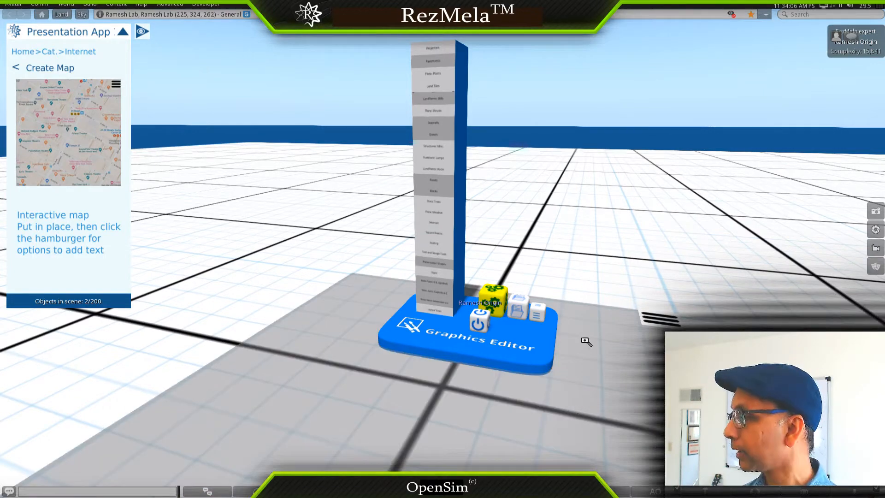
# Step: Enlarge the map object by 100% twice and deselect it
pyautogui.keyDown('alt'); pyautogui.moveTo(629, 395); pyautogui.dragTo(638, 466); pyautogui.keyUp('alt')
pyautogui.keyDown('alt'); pyautogui.moveTo(444, 350); pyautogui.dragTo(443, 257); pyautogui.keyUp('alt')
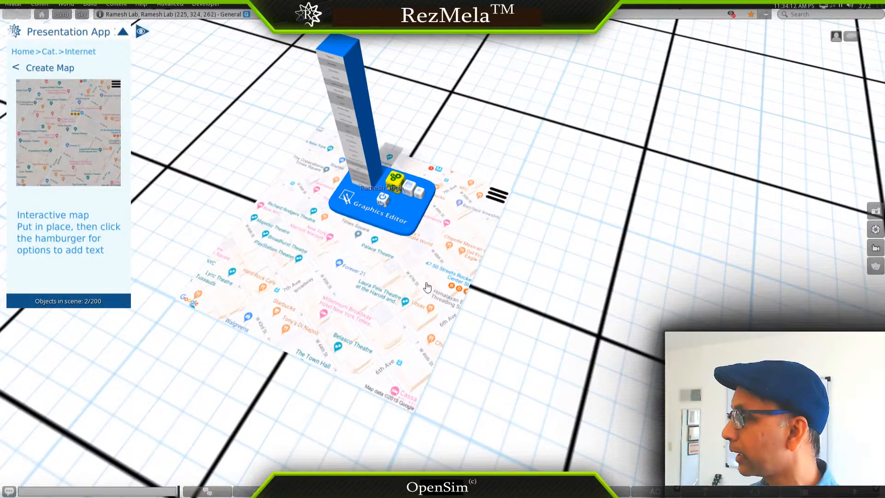
pyautogui.click(427, 287)
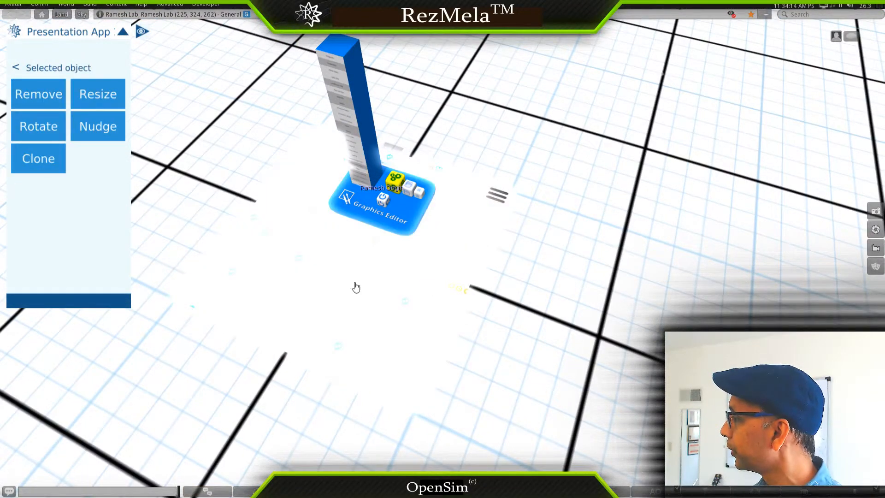
pyautogui.click(93, 106)
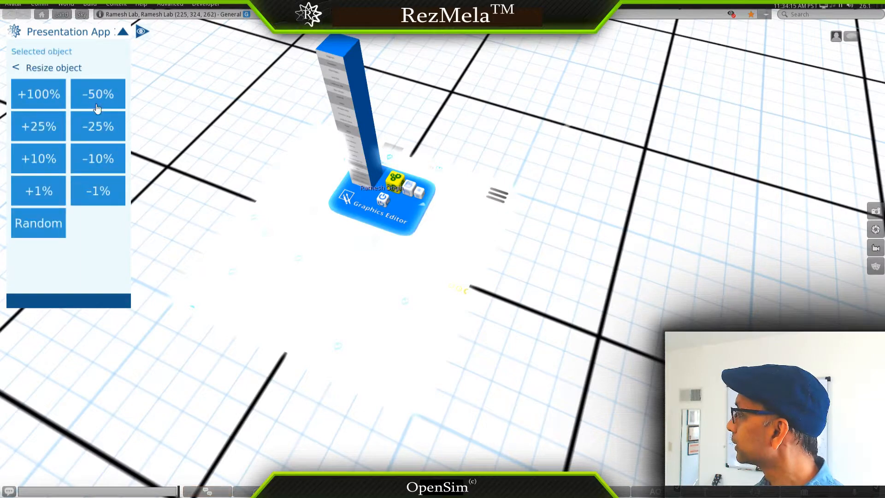
pyautogui.click(64, 105)
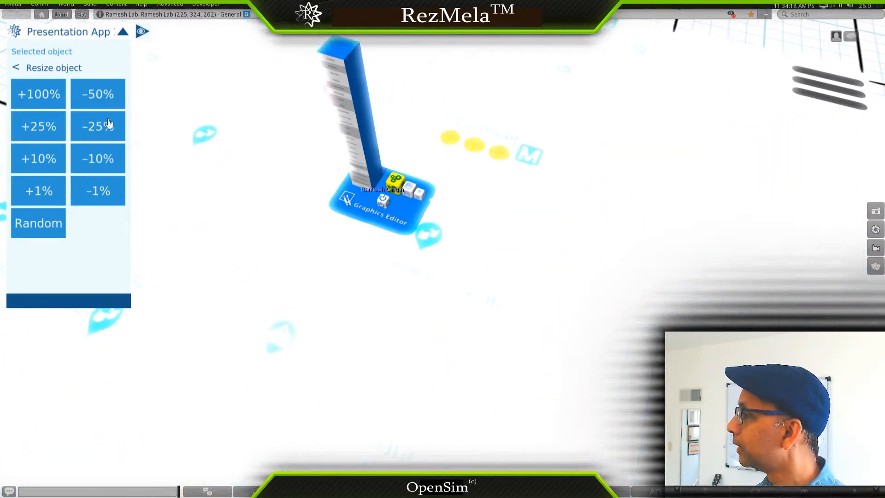
pyautogui.keyDown('alt'); pyautogui.moveTo(568, 171); pyautogui.dragTo(510, 221); pyautogui.keyUp('alt')
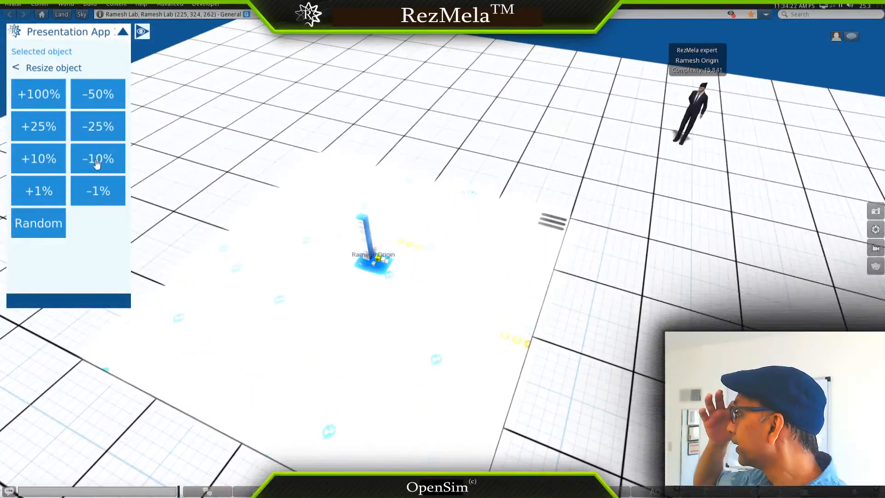
pyautogui.click(42, 104)
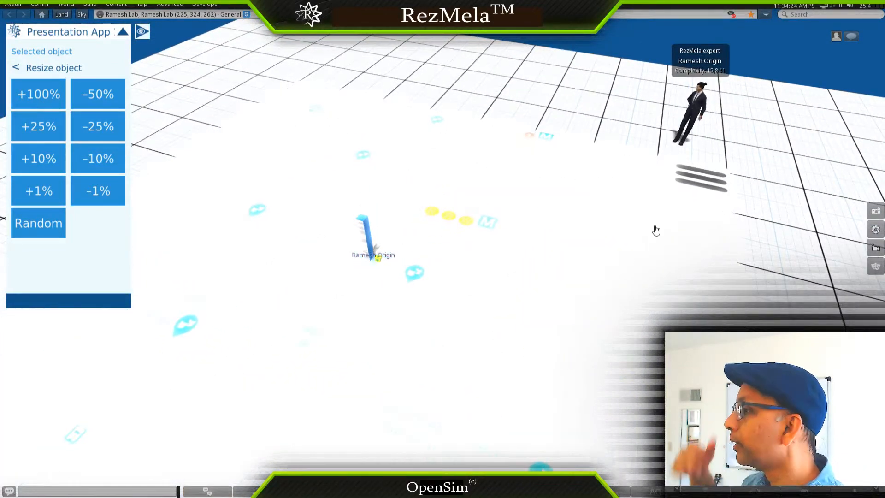
pyautogui.click(600, 311)
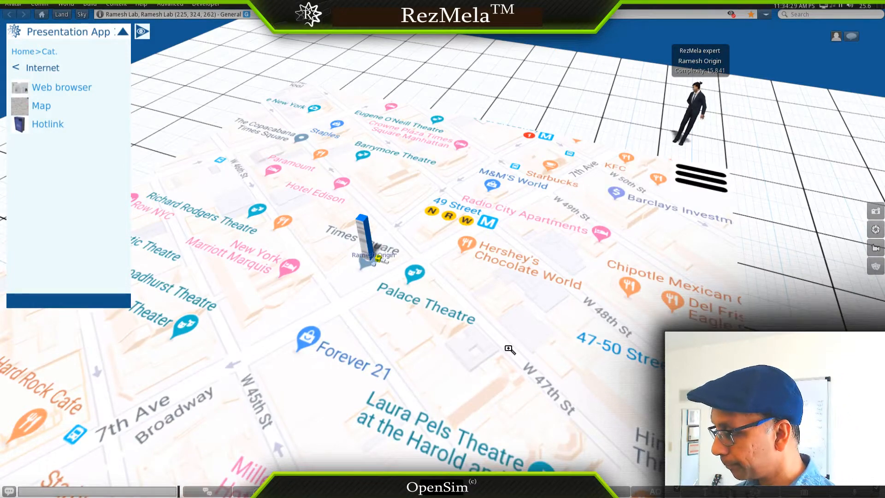
# Step: Examine the enlarged street map of the Times Square area from several angles
pyautogui.scroll(-5, 509, 336)
pyautogui.keyDown('alt'); pyautogui.moveTo(342, 255); pyautogui.dragTo(342, 226); pyautogui.keyUp('alt')
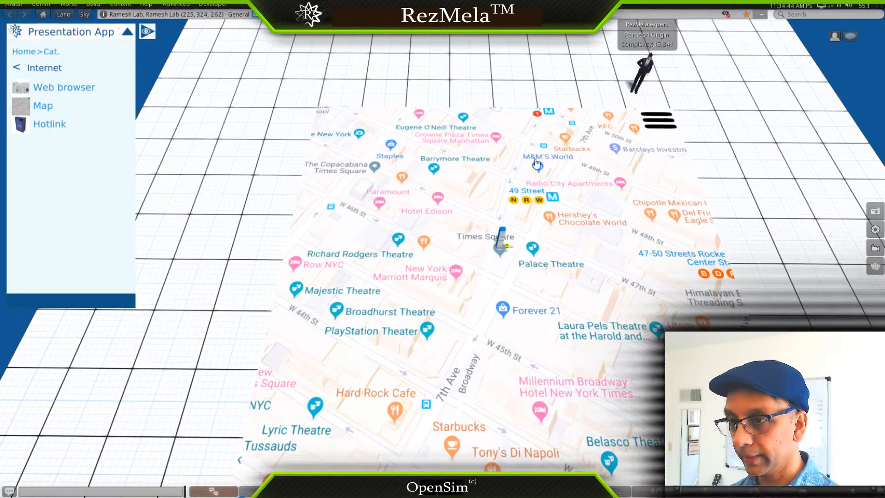
pyautogui.click(516, 281)
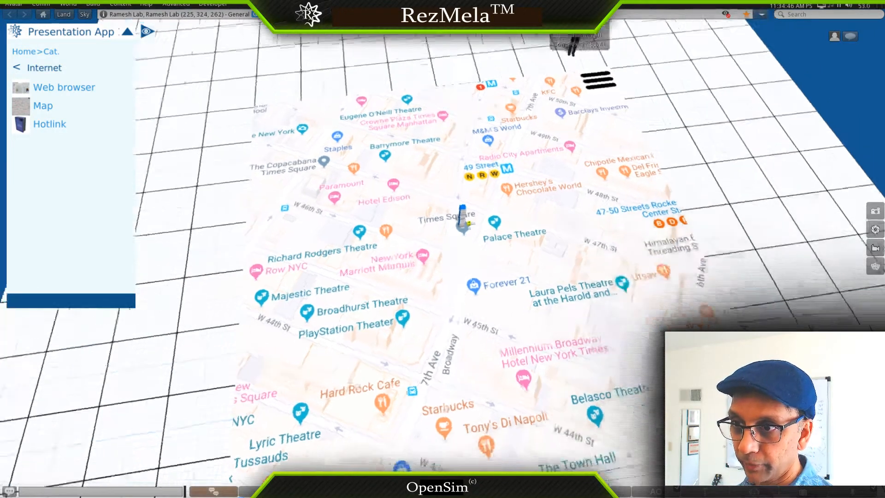
pyautogui.keyDown('ctrl'); pyautogui.keyDown('alt'); pyautogui.moveTo(443, 258); pyautogui.dragTo(461, 172); pyautogui.keyUp('alt'); pyautogui.keyUp('ctrl')
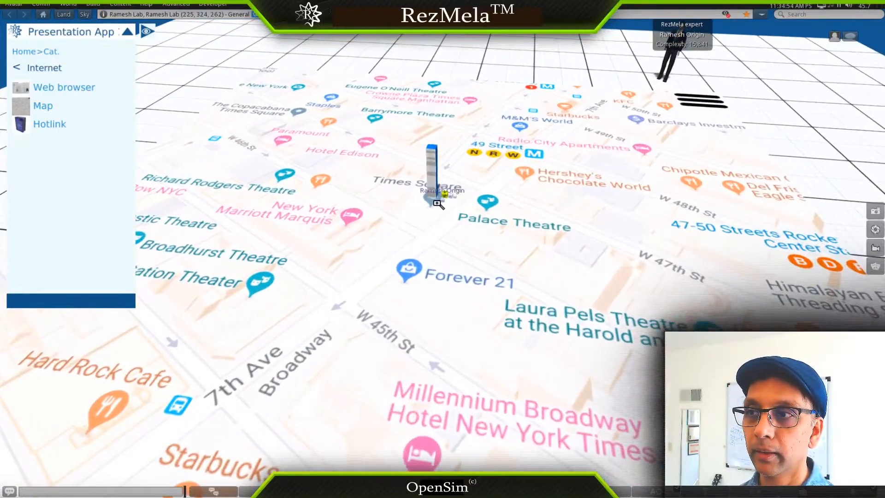
pyautogui.moveTo(437, 203)
pyautogui.keyDown('ctrl'); pyautogui.keyDown('alt'); pyautogui.mouseDown()
pyautogui.moveTo(448, 236)
pyautogui.moveTo(502, 249)
pyautogui.mouseUp(); pyautogui.keyUp('alt'); pyautogui.keyUp('ctrl')
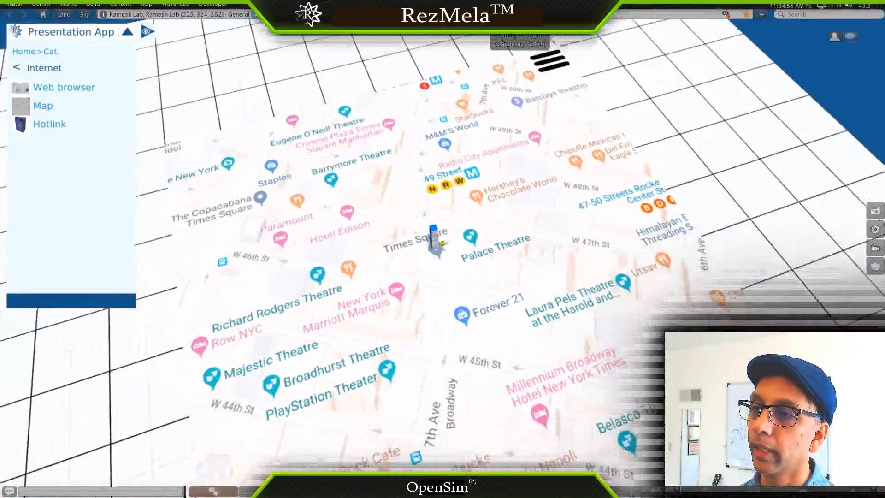
pyautogui.moveTo(438, 244)
pyautogui.keyDown('alt'); pyautogui.mouseDown()
pyautogui.moveTo(438, 288)
pyautogui.moveTo(436, 216)
pyautogui.moveTo(442, 251)
pyautogui.moveTo(446, 244)
pyautogui.mouseUp(); pyautogui.keyUp('alt')
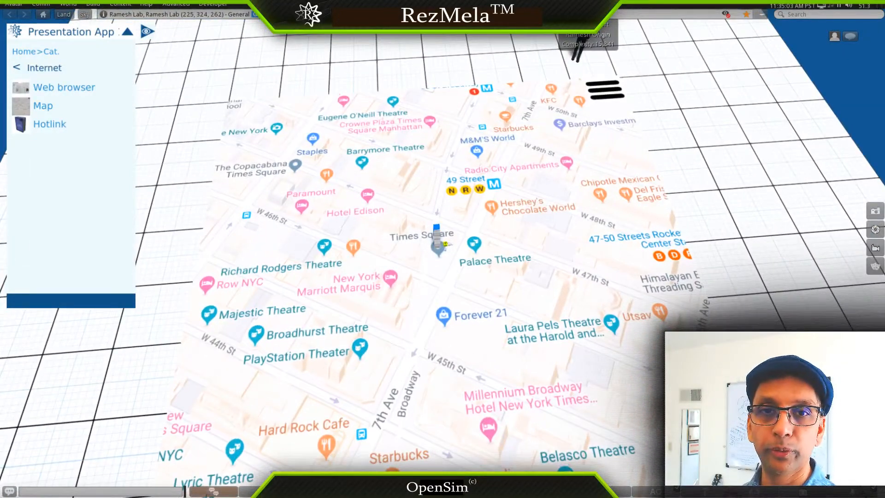
pyautogui.moveTo(445, 244)
pyautogui.keyDown('ctrl'); pyautogui.keyDown('alt'); pyautogui.mouseDown()
pyautogui.moveTo(444, 254)
pyautogui.moveTo(444, 236)
pyautogui.moveTo(444, 248)
pyautogui.mouseUp(); pyautogui.keyUp('alt'); pyautogui.keyUp('ctrl')
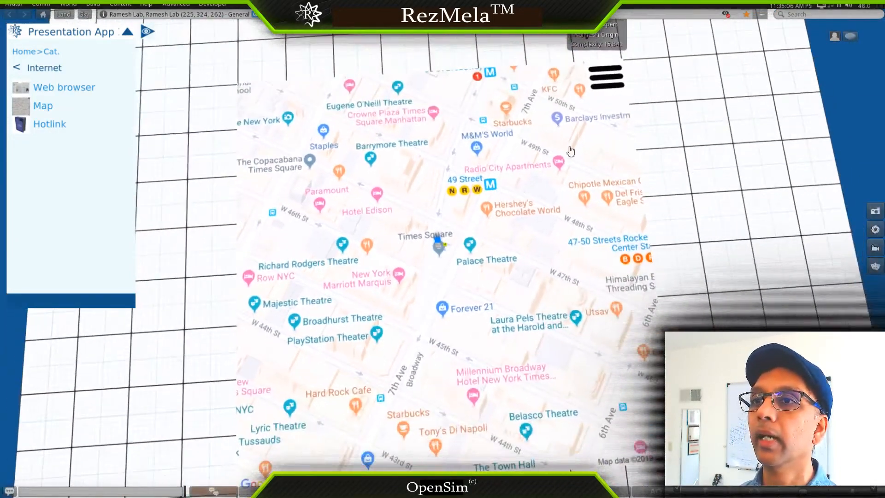
# Step: Open the map's display options and switch the map to satellite imagery
pyautogui.keyDown('alt'); pyautogui.click(606, 80); pyautogui.keyUp('alt')
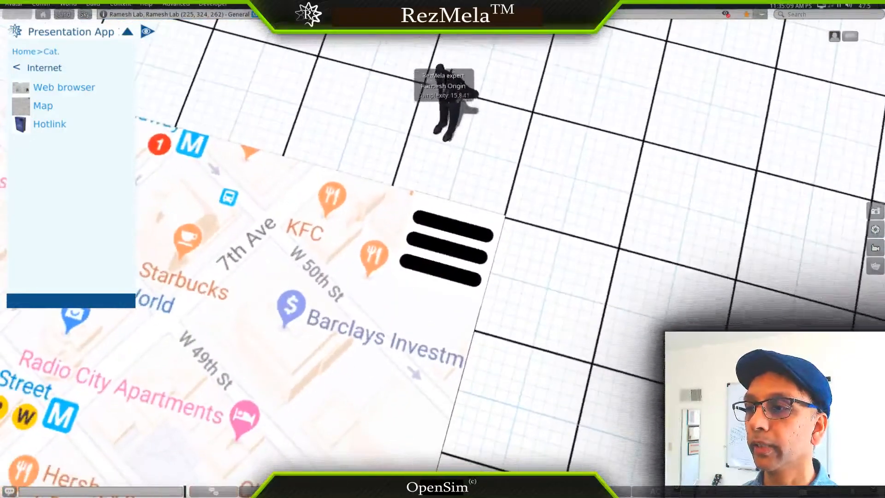
pyautogui.keyDown('alt'); pyautogui.moveTo(446, 248); pyautogui.dragTo(467, 304); pyautogui.keyUp('alt')
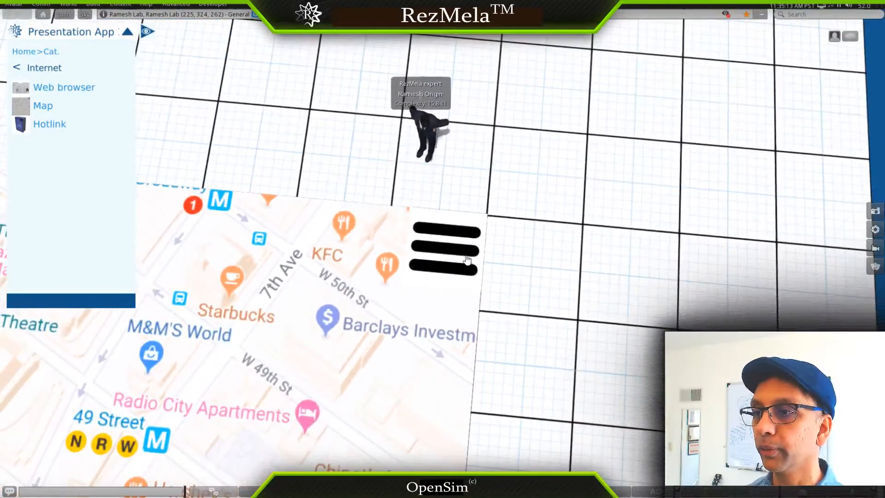
pyautogui.click(467, 257)
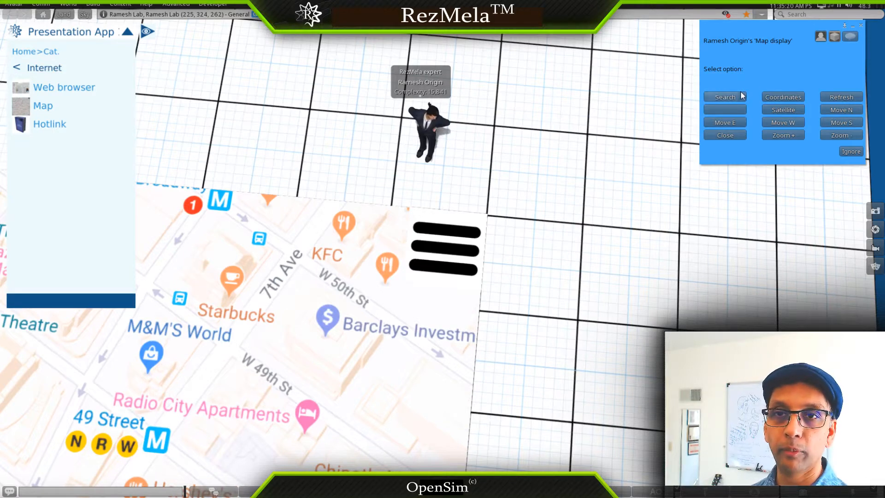
pyautogui.click(792, 109)
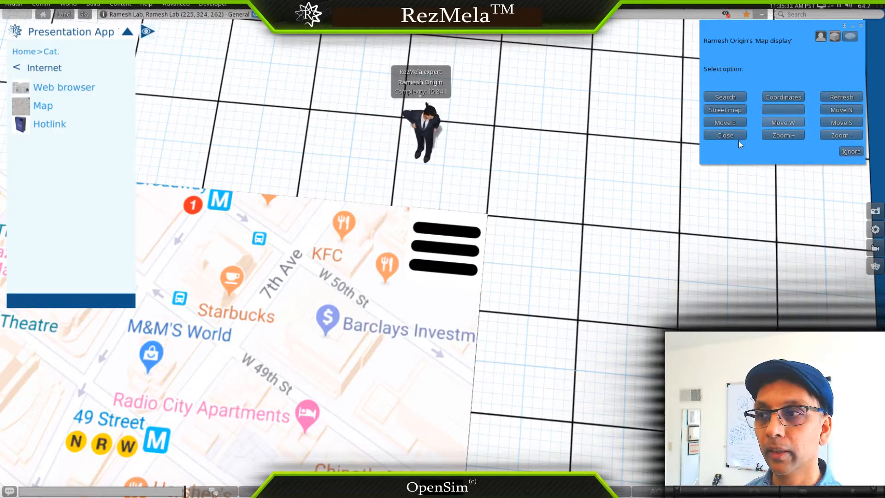
pyautogui.moveTo(241, 312)
pyautogui.keyDown('alt'); pyautogui.mouseDown()
pyautogui.moveTo(74, 359)
pyautogui.moveTo(175, 355)
pyautogui.moveTo(230, 323)
pyautogui.mouseUp(); pyautogui.keyUp('alt')
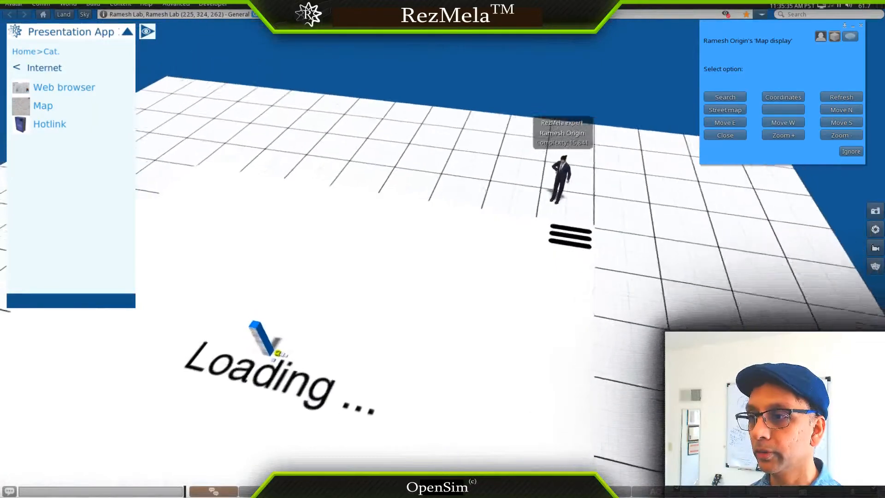
pyautogui.keyDown('alt'); pyautogui.moveTo(416, 278); pyautogui.dragTo(438, 341); pyautogui.keyUp('alt')
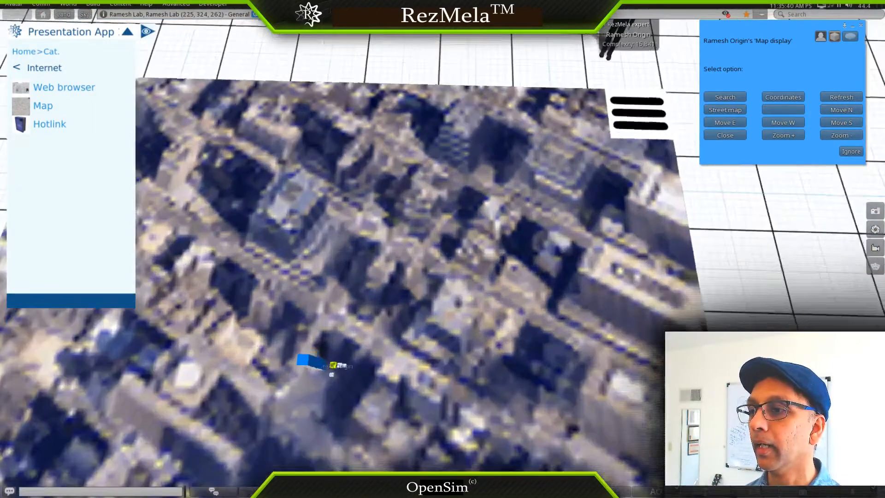
pyautogui.keyDown('alt'); pyautogui.moveTo(403, 280); pyautogui.dragTo(329, 281); pyautogui.keyUp('alt')
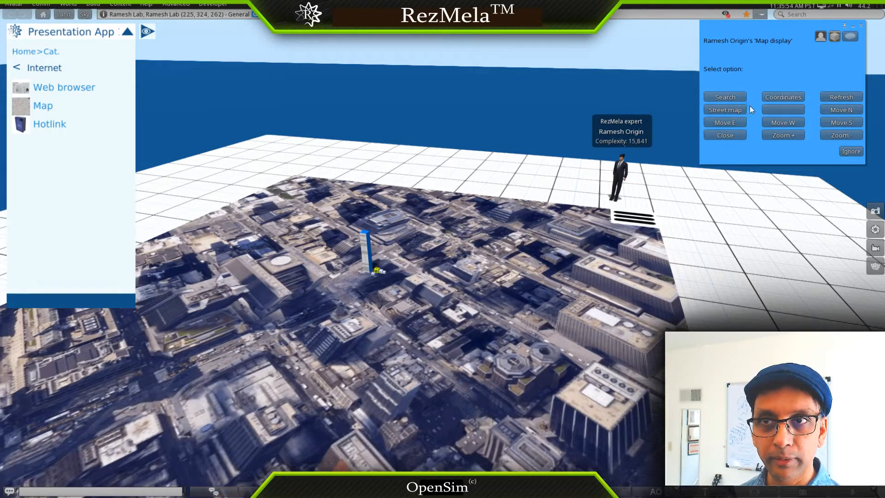
# Step: Search the map for "Jardins de Versailles Paris" and load the Jardins du Château de Versailles location
pyautogui.click(734, 98)
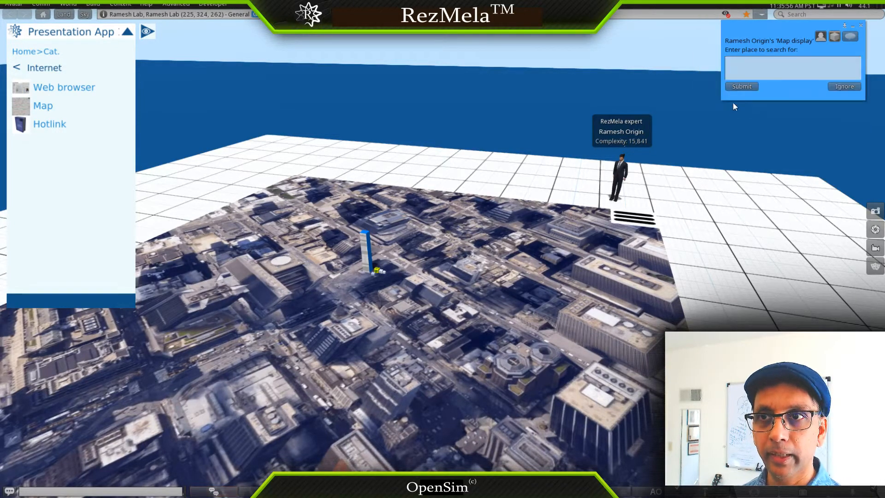
pyautogui.click(760, 65)
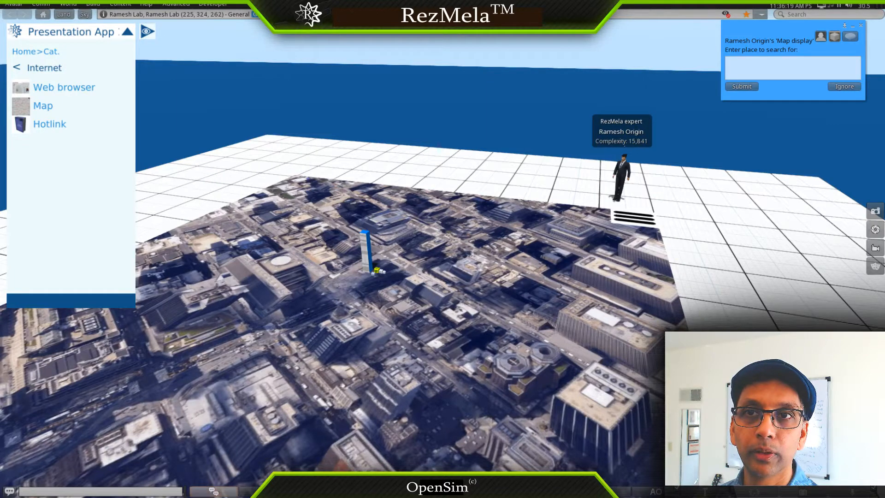
pyautogui.click(737, 73)
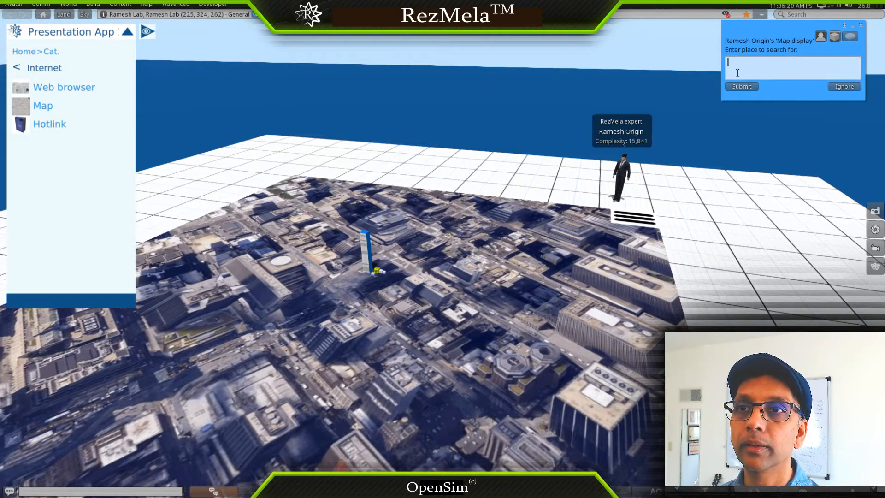
pyautogui.write('J')
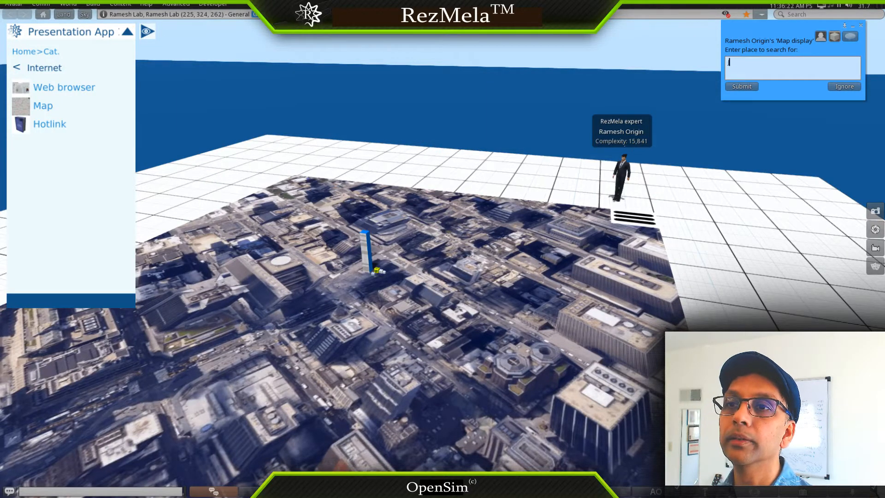
pyautogui.write('ard')
pyautogui.press('BackSpace')
pyautogui.write('ins')
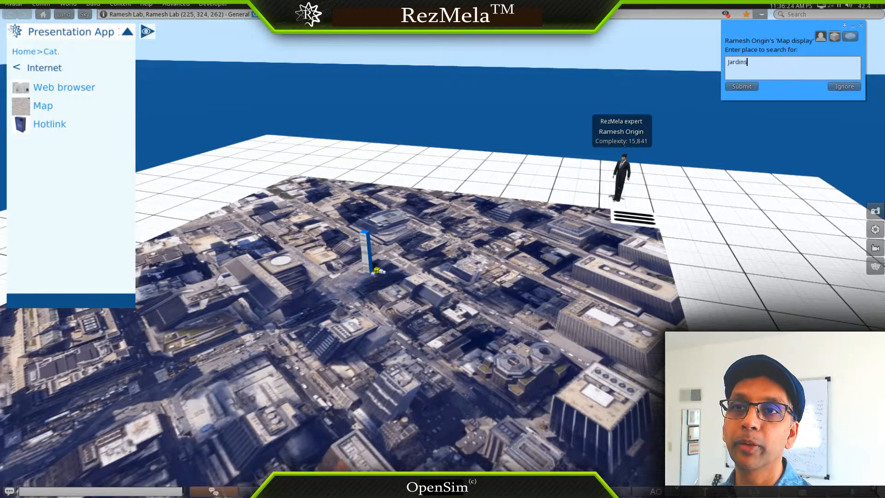
pyautogui.write(' de Versailles Paris')
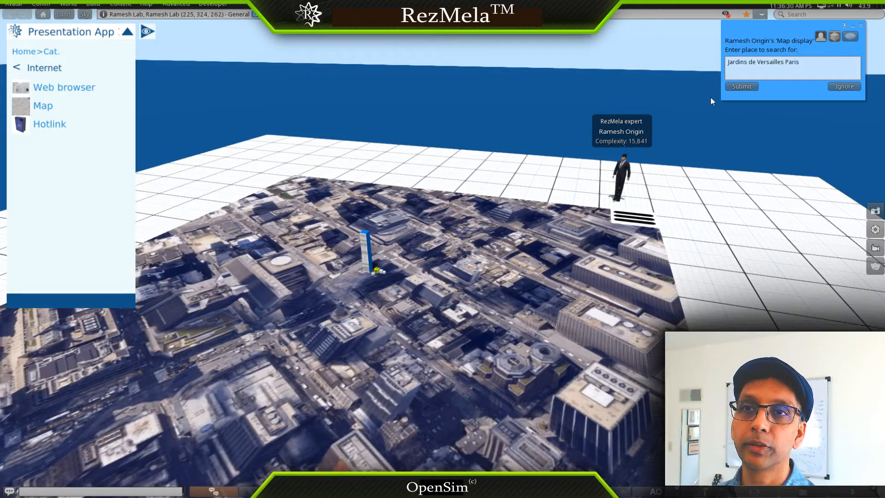
pyautogui.click(741, 87)
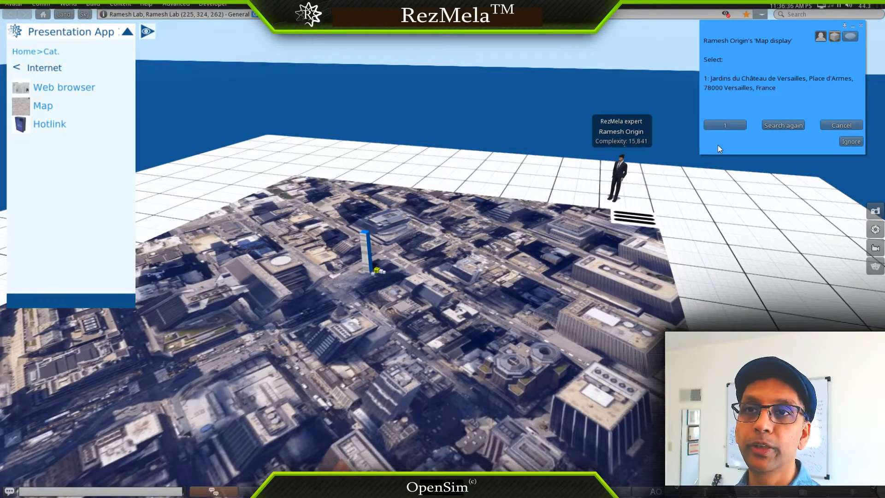
pyautogui.click(733, 126)
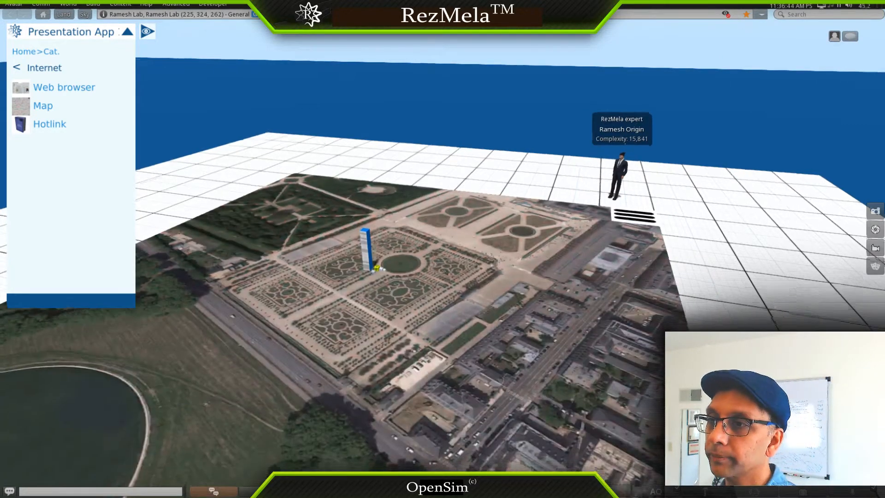
pyautogui.moveTo(433, 263)
pyautogui.keyDown('ctrl'); pyautogui.keyDown('alt'); pyautogui.mouseDown()
pyautogui.moveTo(431, 318)
pyautogui.moveTo(414, 360)
pyautogui.moveTo(431, 354)
pyautogui.moveTo(420, 332)
pyautogui.moveTo(442, 254)
pyautogui.mouseUp(); pyautogui.keyUp('alt'); pyautogui.keyUp('ctrl')
pyautogui.keyDown('alt'); pyautogui.moveTo(386, 247); pyautogui.dragTo(353, 168); pyautogui.keyUp('alt')
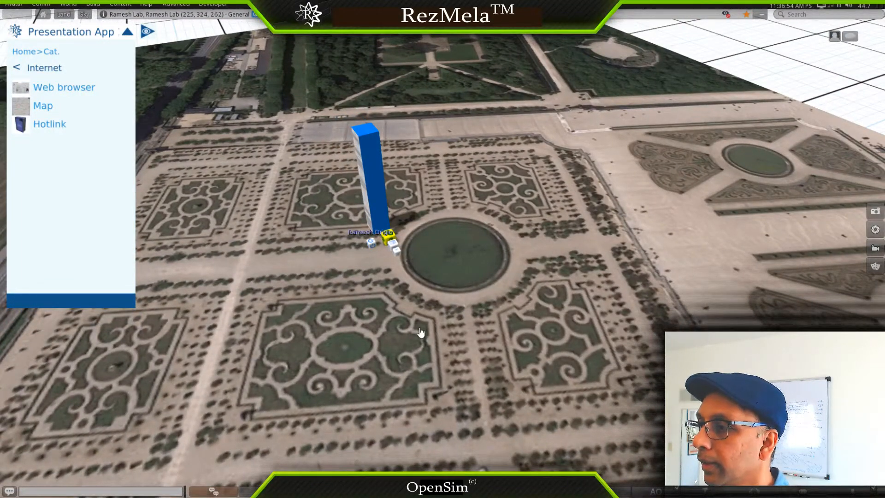
# Step: Open the map's display options and zoom the satellite imagery in twice on the Versailles gardens
pyautogui.scroll(-5, 557, 242)
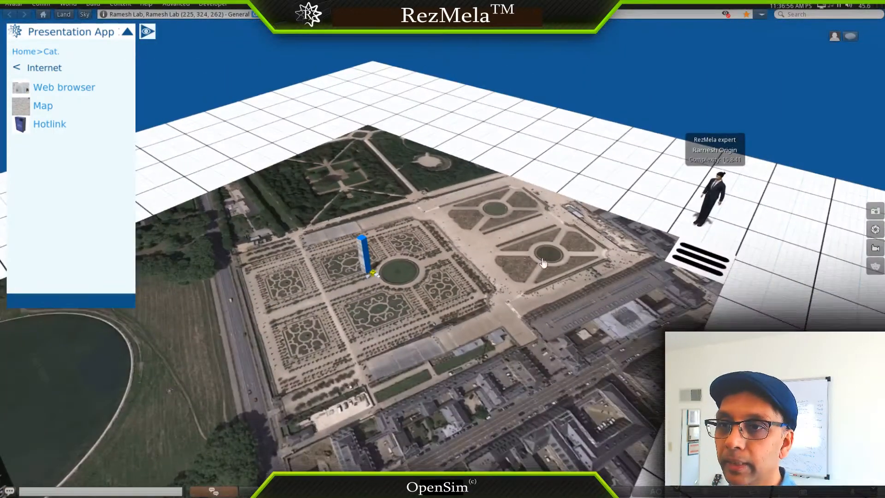
pyautogui.click(699, 259)
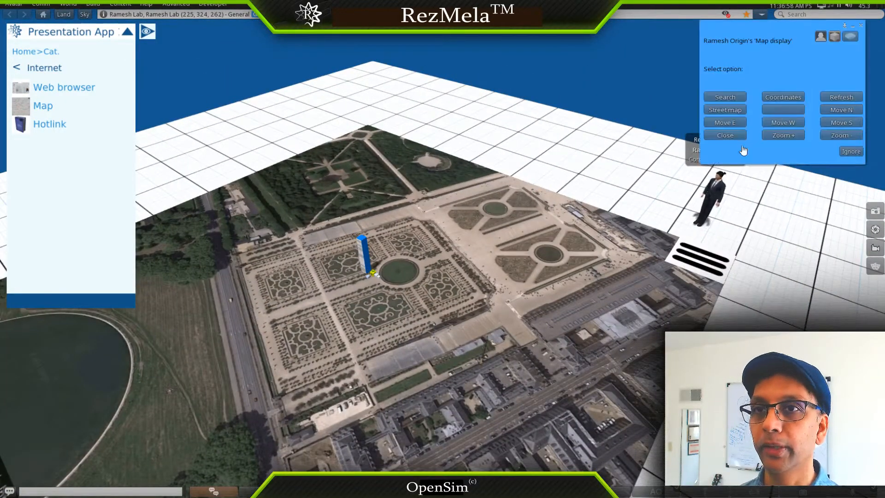
pyautogui.click(794, 135)
pyautogui.click(794, 135)
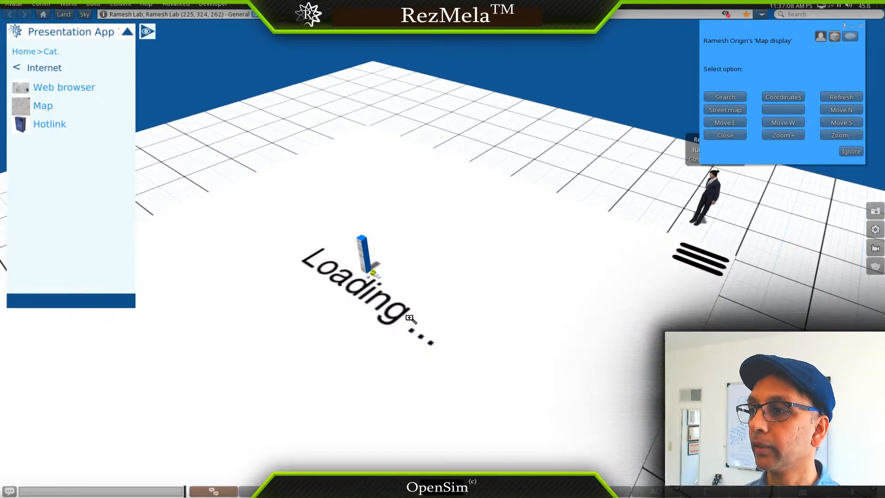
pyautogui.keyDown('alt'); pyautogui.moveTo(417, 290); pyautogui.dragTo(442, 254); pyautogui.keyUp('alt')
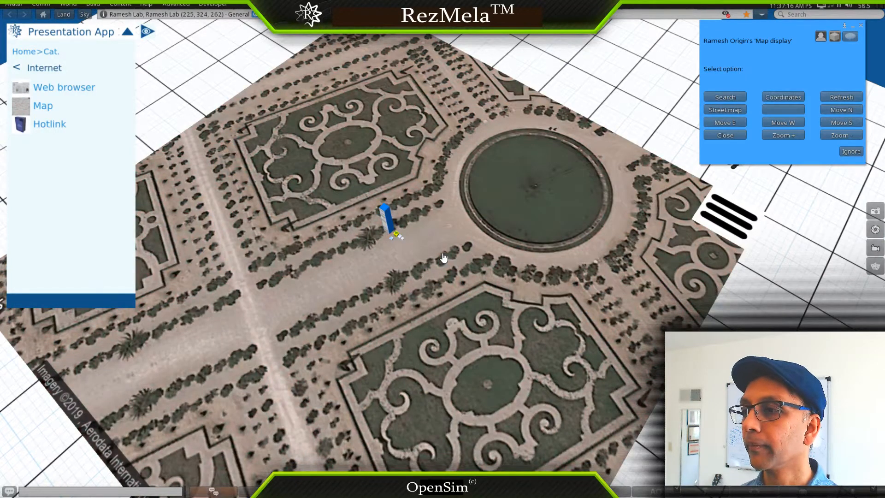
pyautogui.moveTo(404, 268)
pyautogui.keyDown('alt'); pyautogui.mouseDown()
pyautogui.moveTo(351, 288)
pyautogui.moveTo(305, 262)
pyautogui.moveTo(295, 193)
pyautogui.moveTo(313, 182)
pyautogui.moveTo(343, 202)
pyautogui.moveTo(391, 295)
pyautogui.moveTo(448, 266)
pyautogui.mouseUp(); pyautogui.keyUp('alt')
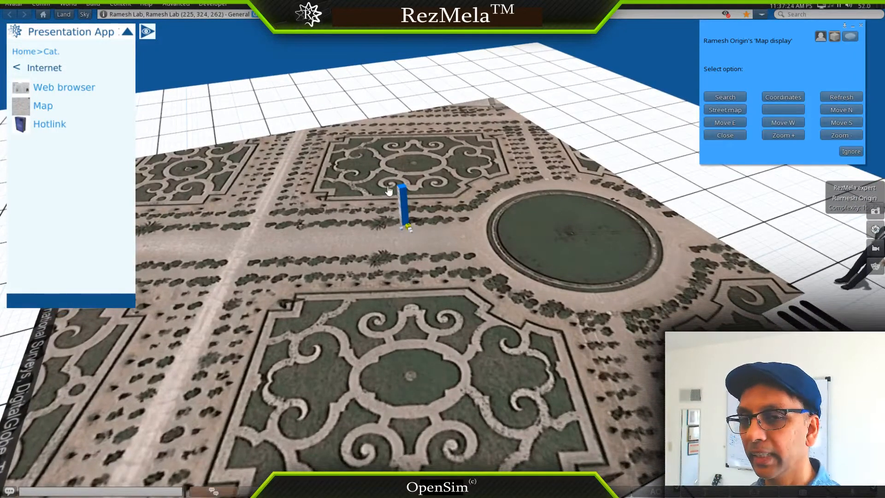
# Step: Place Green Shrub 4 from the flora catalogue at the start of the hedge row beside the path crossing
pyautogui.click(17, 69)
pyautogui.click(52, 216)
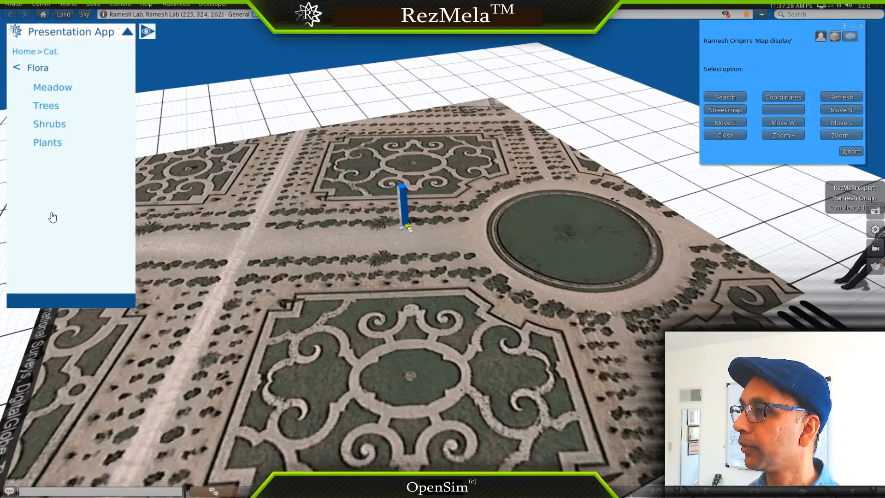
pyautogui.click(49, 125)
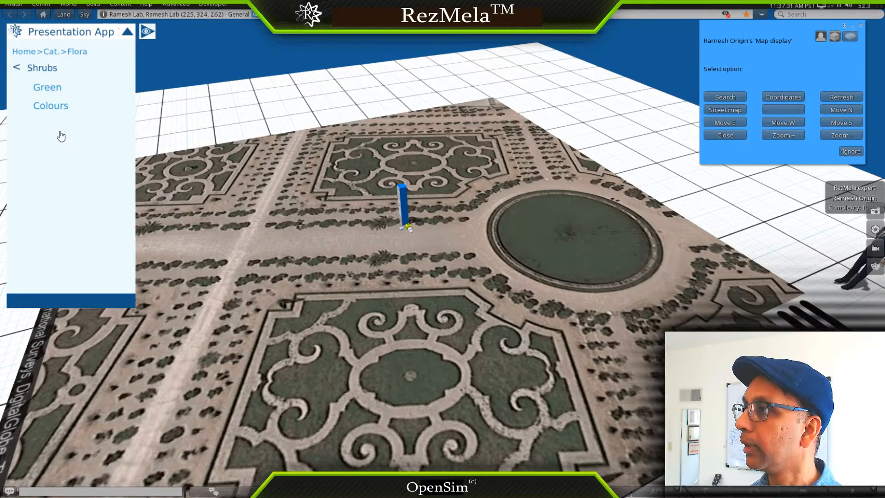
pyautogui.click(53, 92)
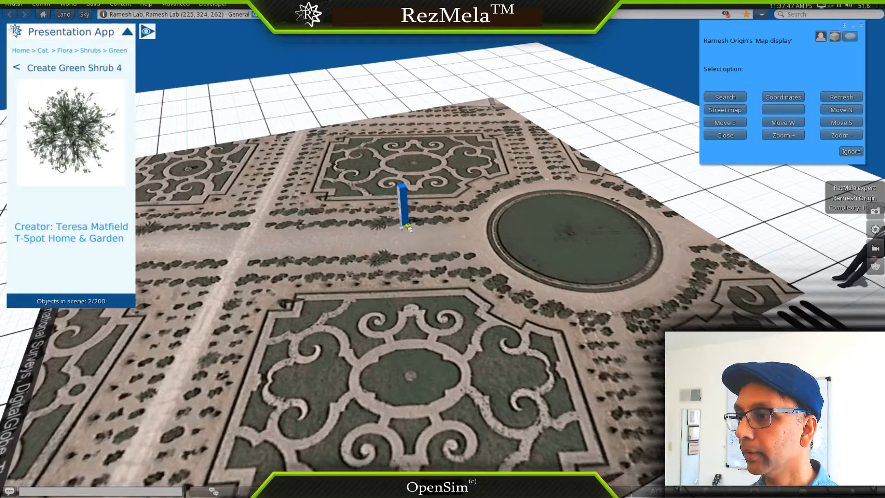
pyautogui.keyDown('alt'); pyautogui.moveTo(274, 264); pyautogui.dragTo(203, 238); pyautogui.keyUp('alt')
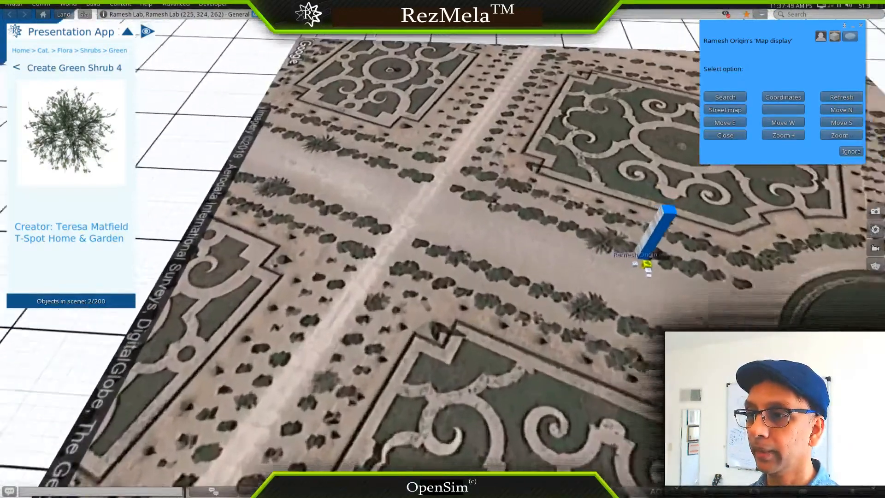
pyautogui.keyDown('alt'); pyautogui.moveTo(414, 264); pyautogui.dragTo(414, 251); pyautogui.keyUp('alt')
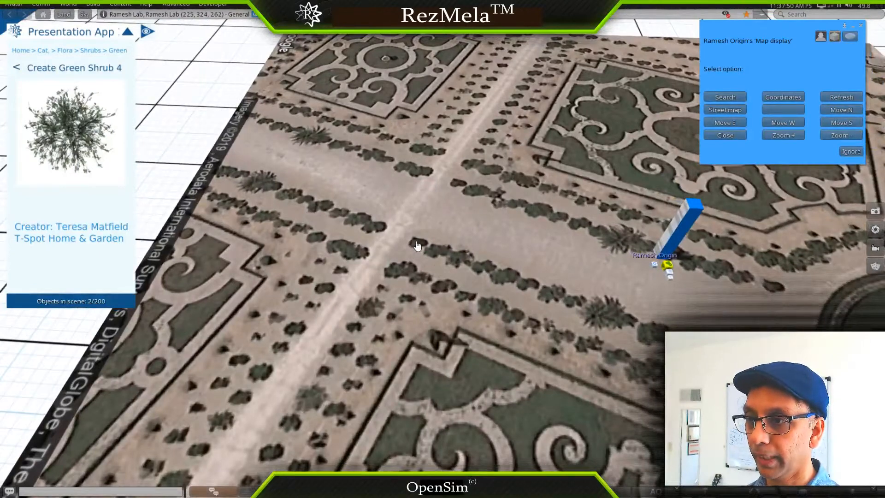
pyautogui.click(417, 246)
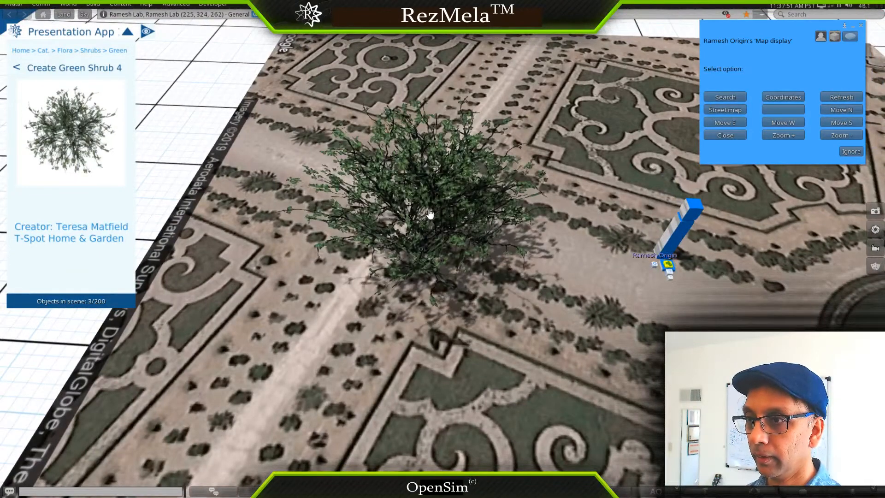
# Step: Reduce the placed Green Shrub 4 by 50% twice and deselect it
pyautogui.click(430, 212)
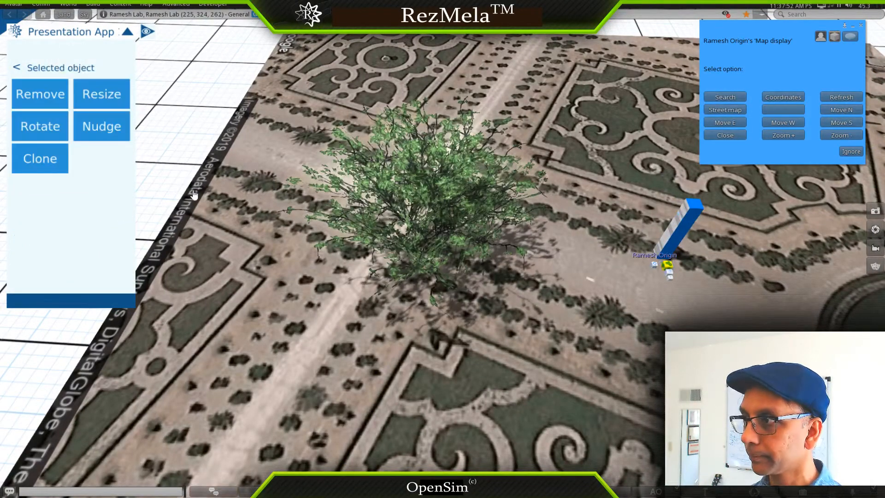
pyautogui.click(103, 96)
pyautogui.click(109, 92)
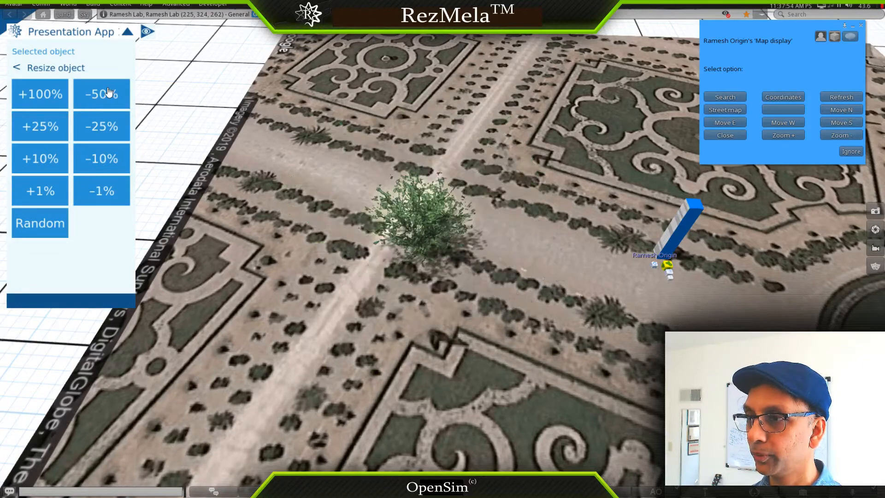
pyautogui.click(107, 94)
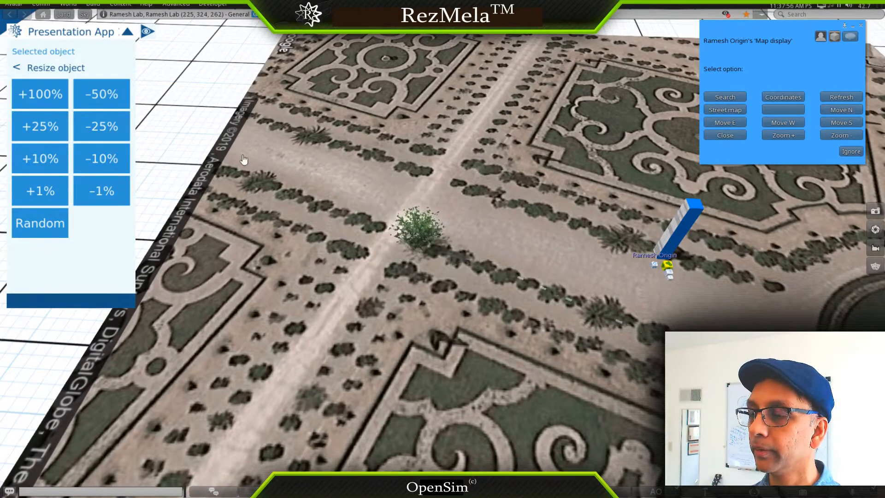
pyautogui.click(438, 262)
pyautogui.keyDown('alt'); pyautogui.moveTo(469, 208); pyautogui.dragTo(469, 182); pyautogui.keyUp('alt')
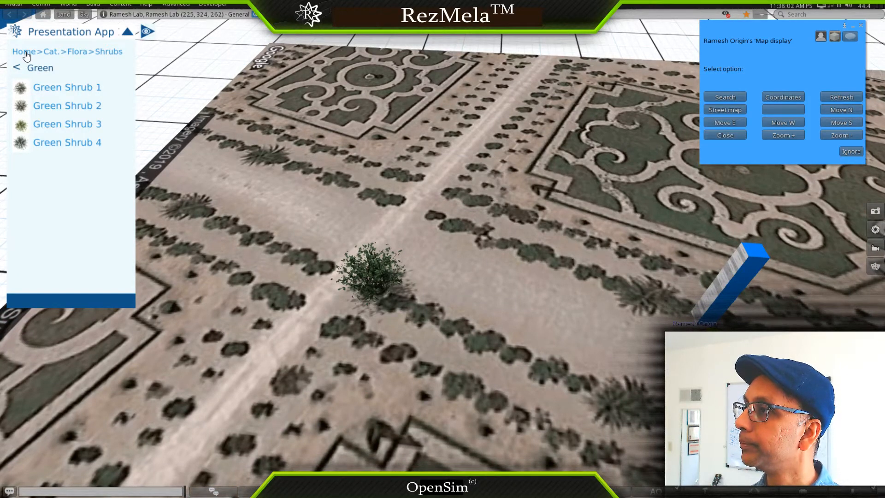
# Step: View the Random option in the settings and return to the home menu
pyautogui.click(26, 54)
pyautogui.click(92, 129)
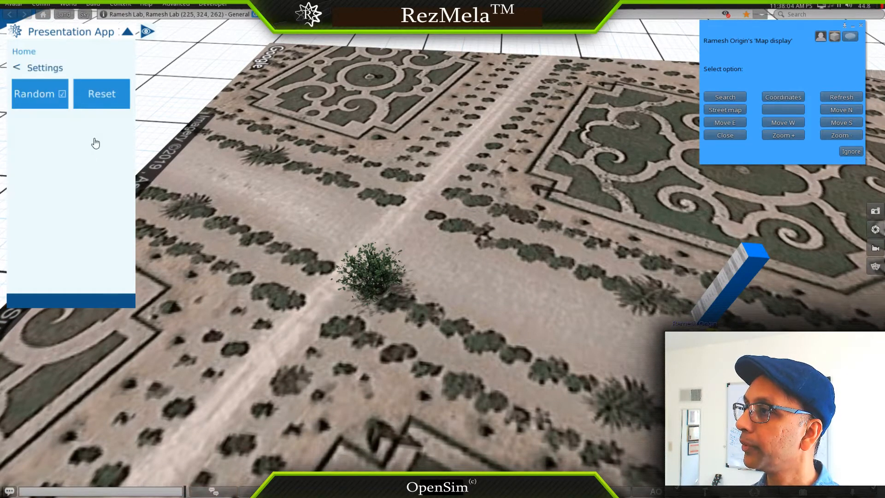
pyautogui.click(20, 70)
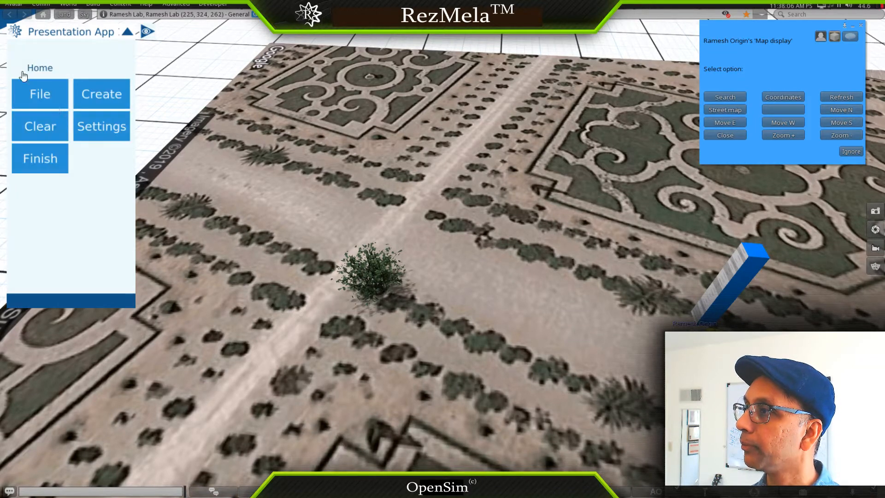
# Step: Place Green Shrub 1 from the green shrubs catalogue next to the first shrub in the hedge row
pyautogui.click(110, 103)
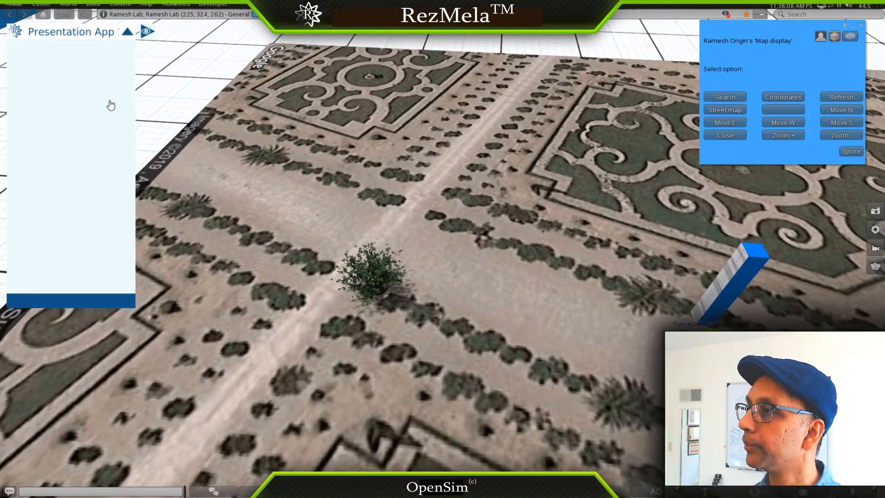
pyautogui.click(46, 219)
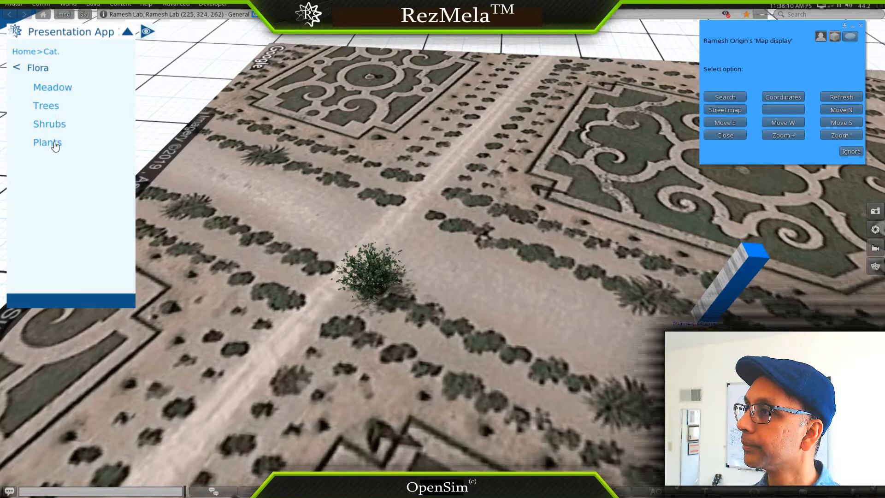
pyautogui.click(53, 127)
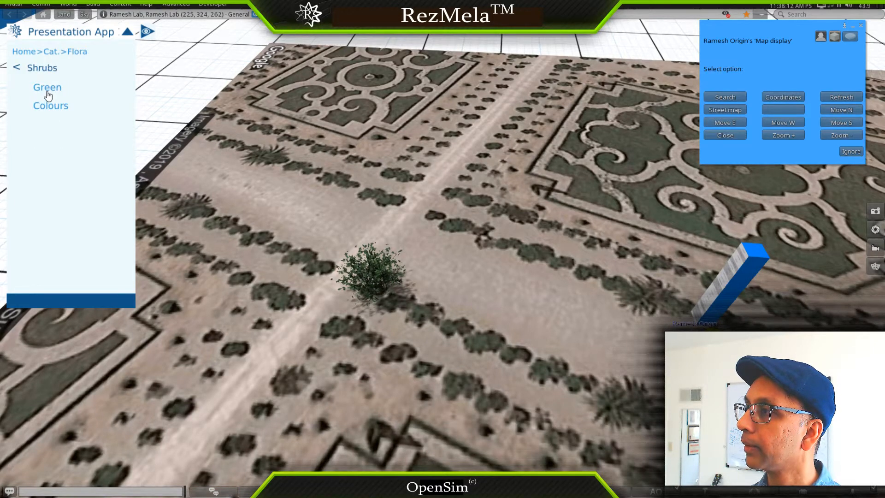
pyautogui.click(48, 95)
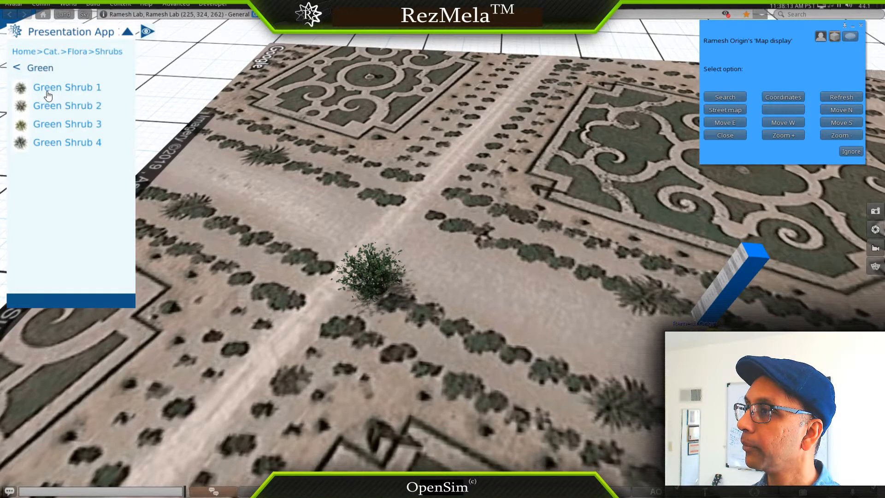
pyautogui.click(126, 138)
pyautogui.click(425, 318)
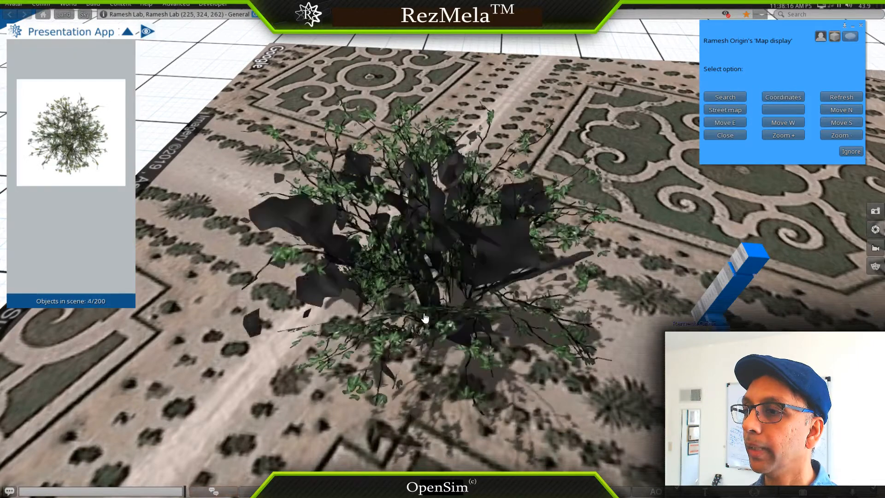
# Step: Shrink the new shrub in 50% steps to the size of the bushes on the map and deselect it
pyautogui.click(437, 283)
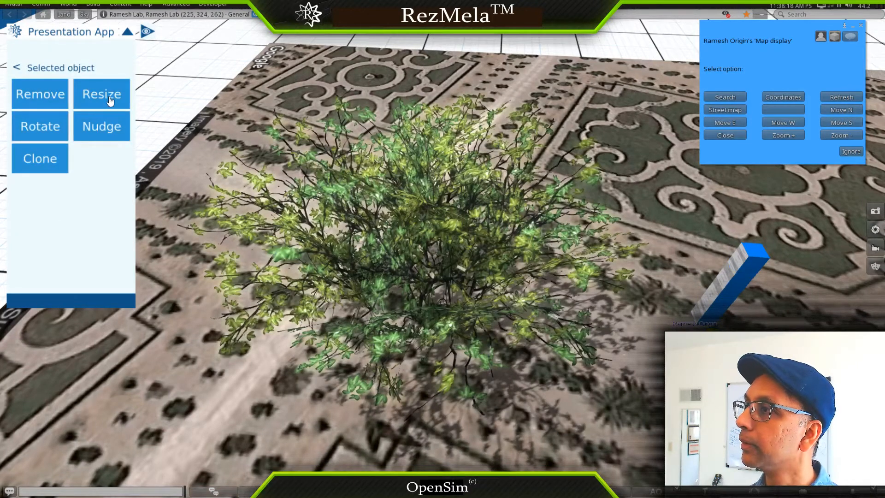
pyautogui.click(110, 101)
pyautogui.click(110, 100)
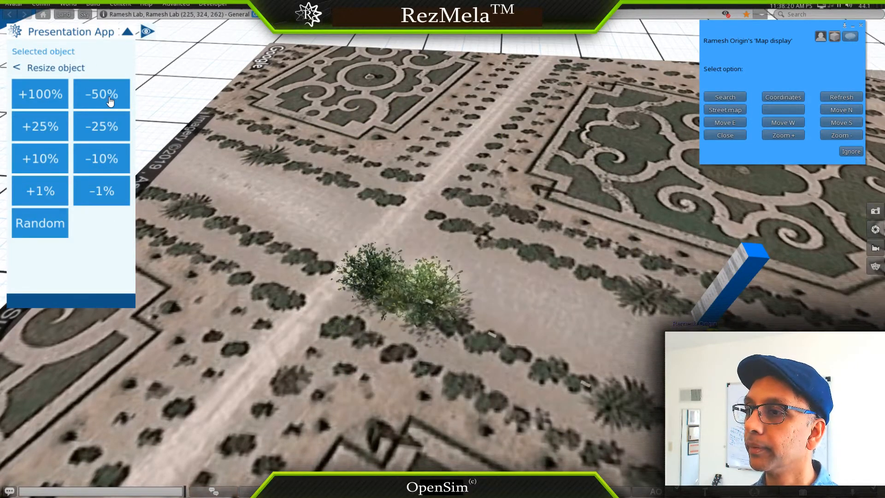
pyautogui.click(109, 100)
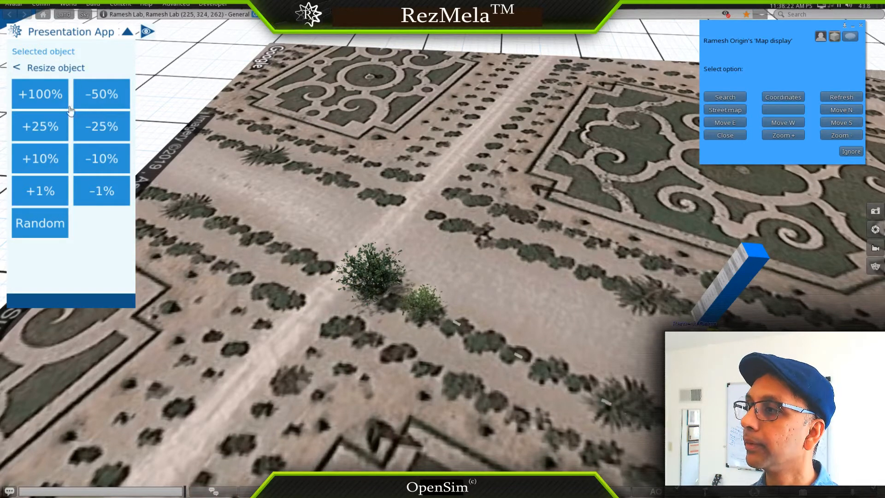
pyautogui.click(17, 68)
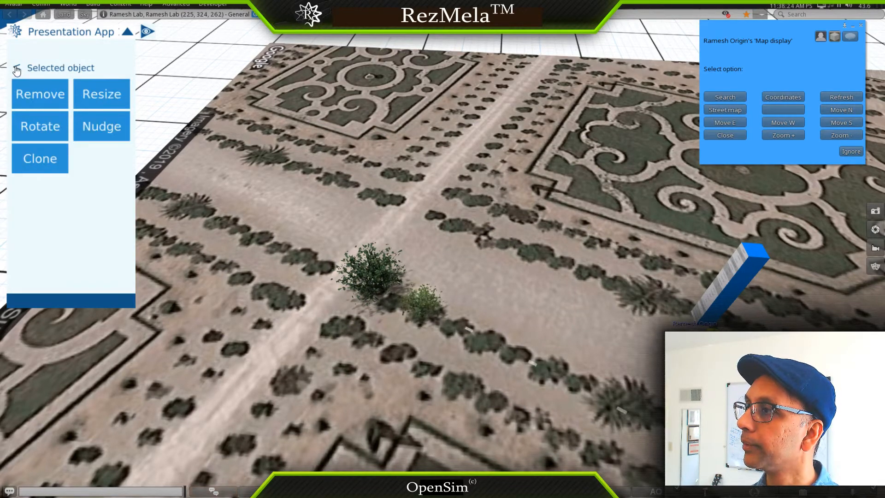
pyautogui.click(19, 69)
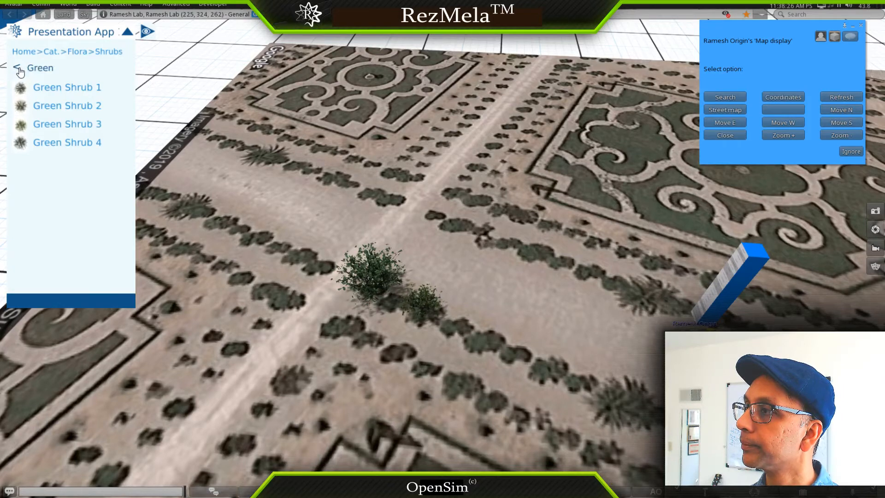
# Step: Place six more Green Shrub 1 objects over the pictured bushes, continuing the hedge row along the path
pyautogui.click(59, 90)
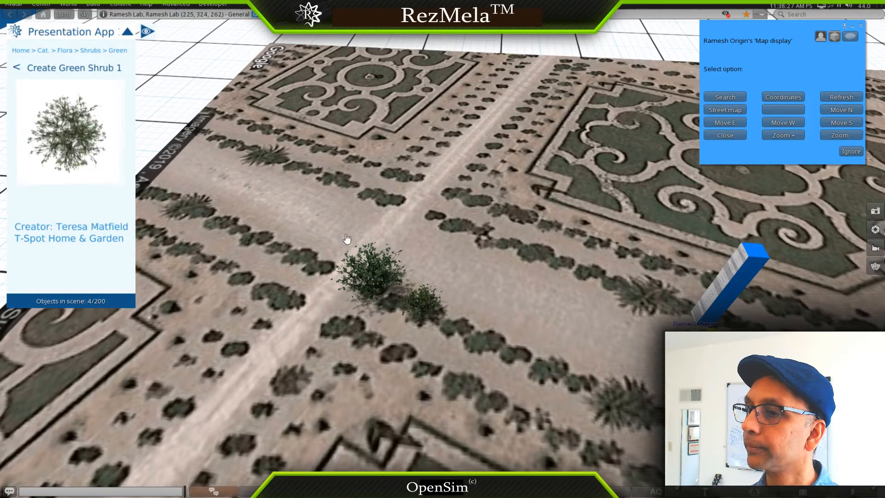
pyautogui.click(455, 332)
pyautogui.click(486, 347)
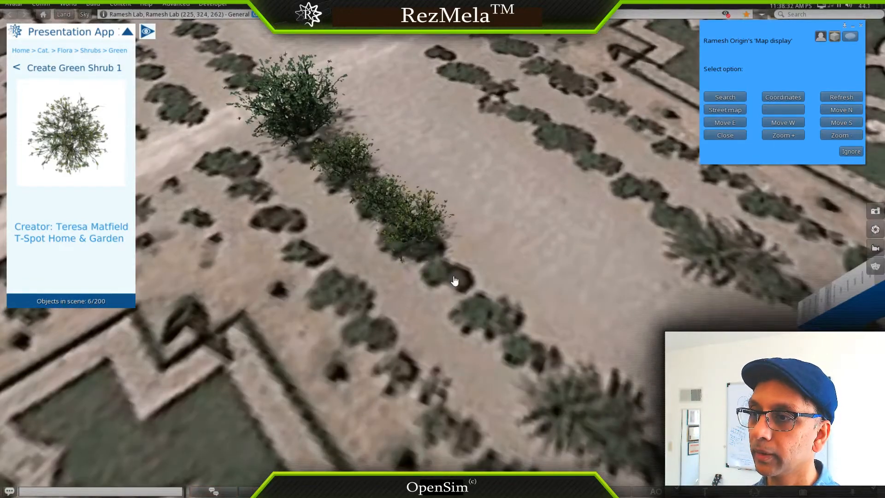
pyautogui.click(454, 280)
pyautogui.click(492, 324)
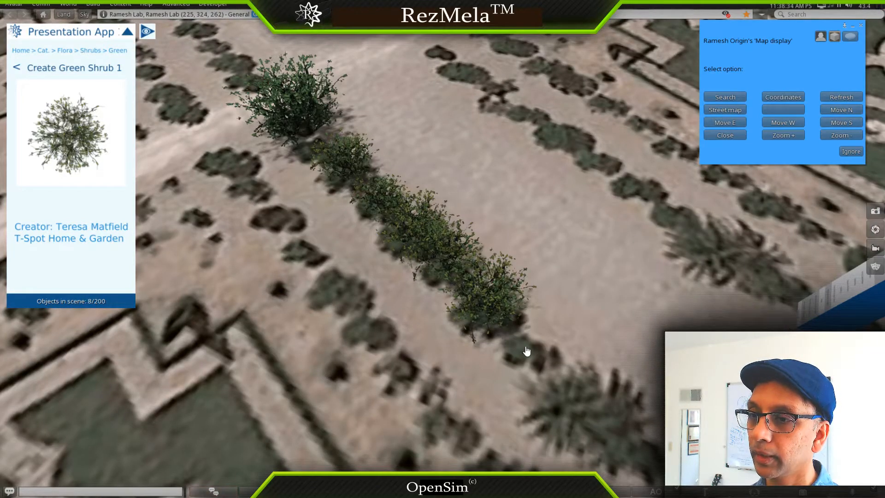
pyautogui.click(526, 351)
pyautogui.click(561, 389)
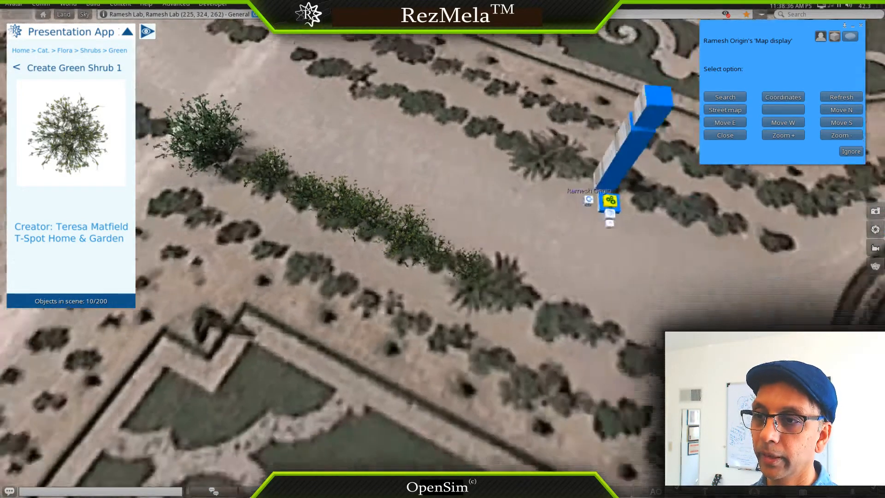
# Step: Extend the hedge row toward the round pool with five more Green Shrub 1 objects over the pictured bushes
pyautogui.click(481, 295)
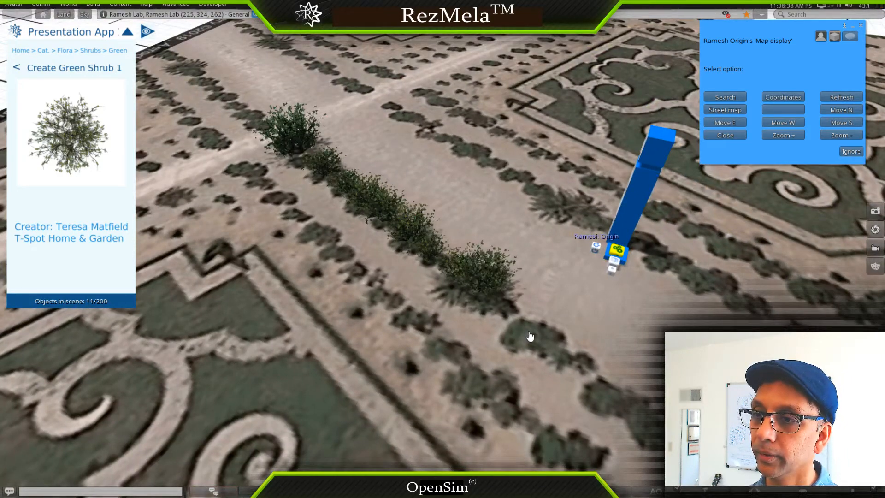
pyautogui.click(529, 336)
pyautogui.click(590, 371)
pyautogui.click(612, 405)
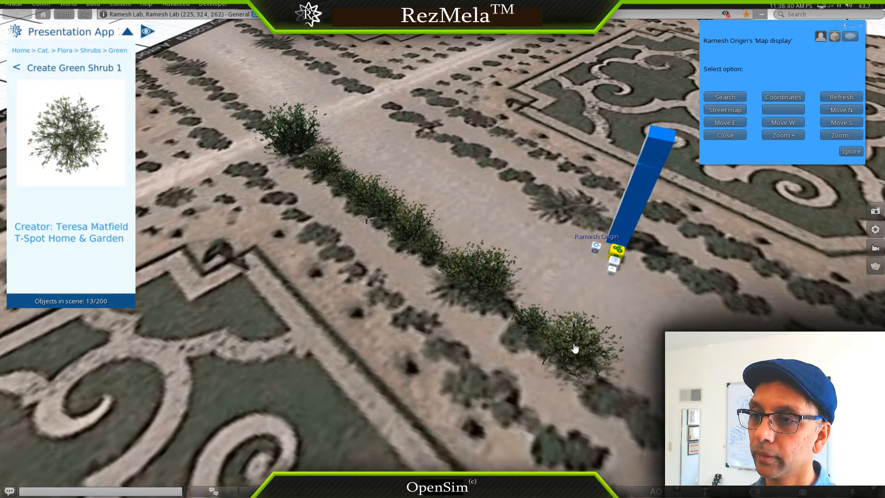
pyautogui.keyDown('ctrl'); pyautogui.keyDown('alt'); pyautogui.moveTo(574, 350); pyautogui.dragTo(549, 267); pyautogui.keyUp('alt'); pyautogui.keyUp('ctrl')
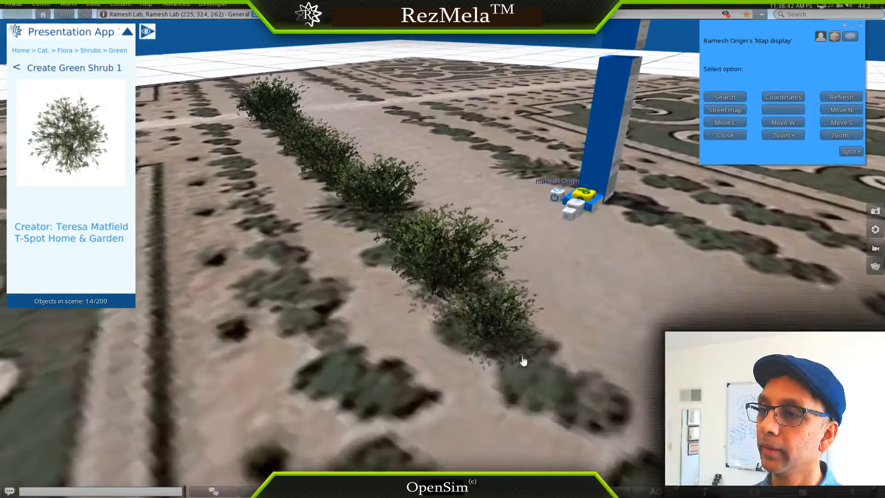
pyautogui.click(523, 359)
pyautogui.keyDown('alt'); pyautogui.moveTo(523, 359); pyautogui.dragTo(482, 313); pyautogui.keyUp('alt')
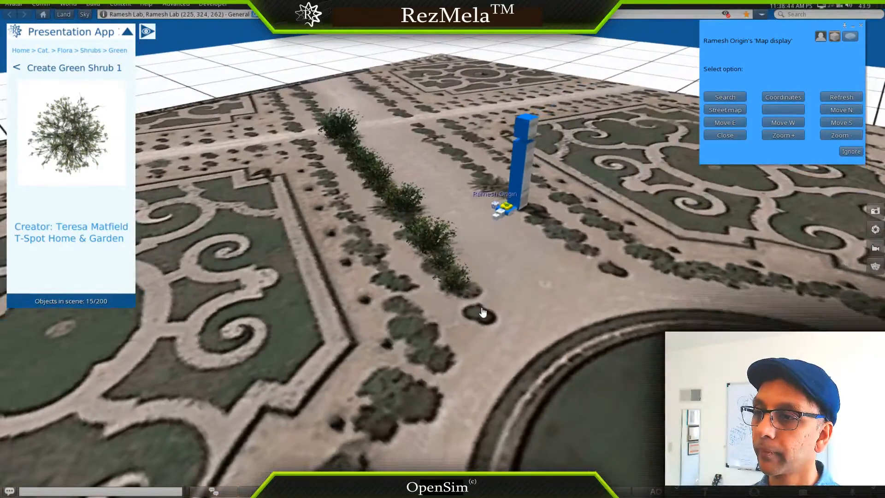
# Step: Finish the first hedge row with one Green Shrub 1 and start a parallel row beside the parterre with six more
pyautogui.click(481, 312)
pyautogui.press('Escape')
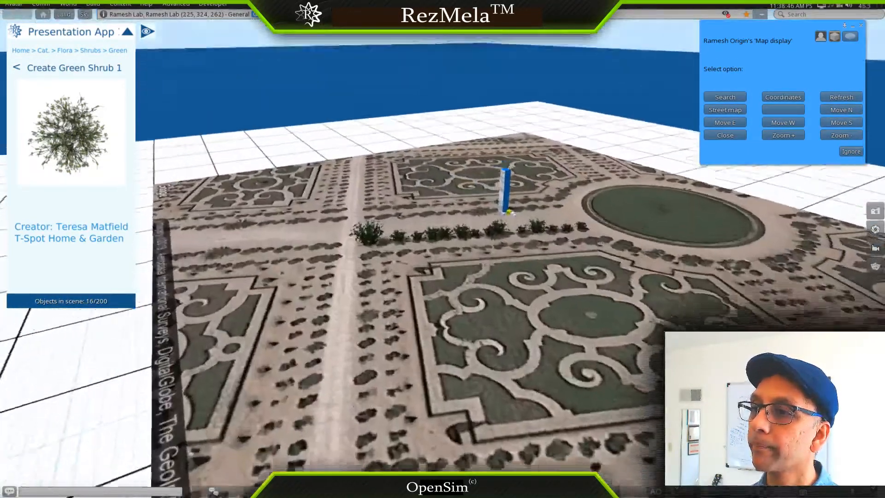
pyautogui.keyDown('alt'); pyautogui.moveTo(442, 286); pyautogui.dragTo(442, 248); pyautogui.keyUp('alt')
pyautogui.click(335, 264)
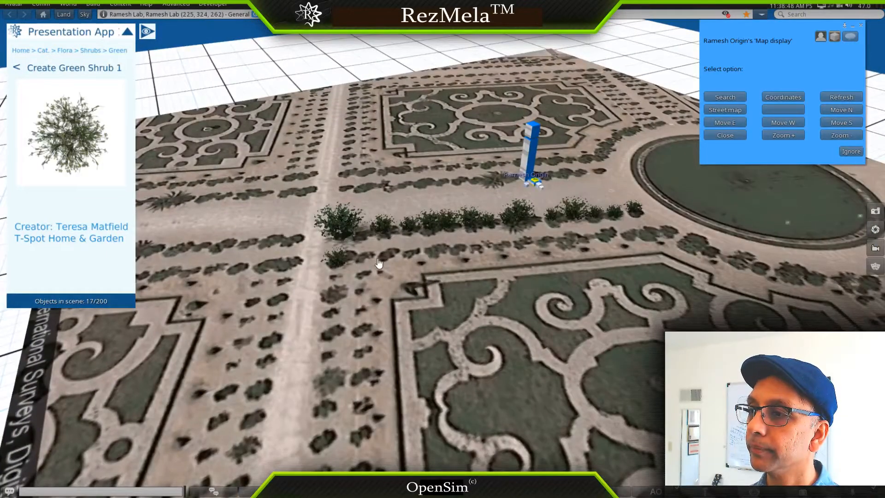
pyautogui.click(369, 259)
pyautogui.click(403, 256)
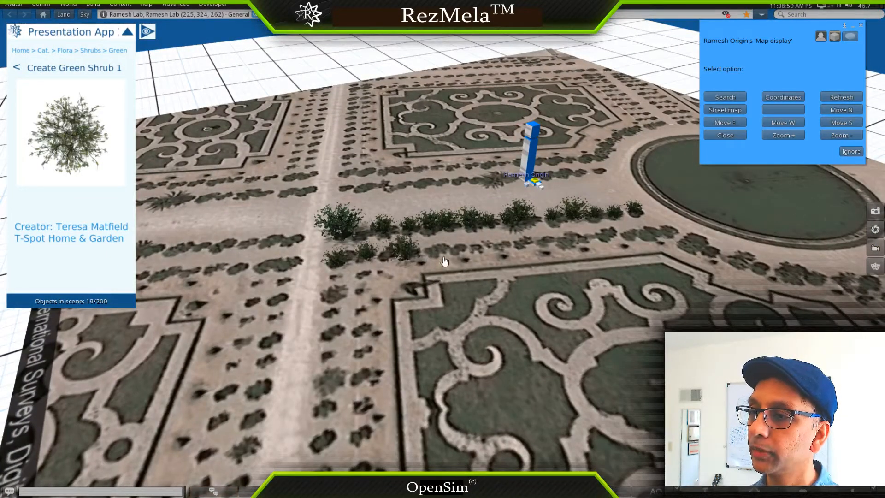
pyautogui.click(445, 259)
pyautogui.click(477, 254)
pyautogui.click(503, 250)
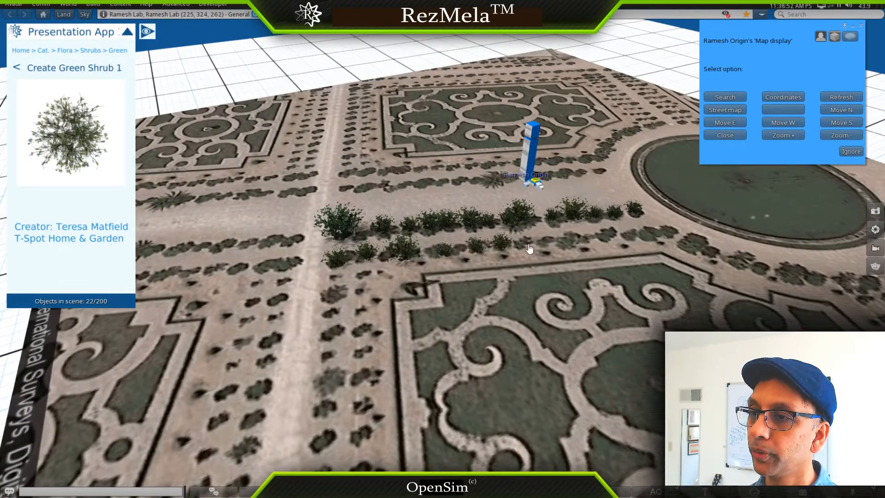
# Step: Extend the second hedge row toward the round pool with five more Green Shrub 1 objects over the pictured bushes
pyautogui.click(532, 248)
pyautogui.click(558, 244)
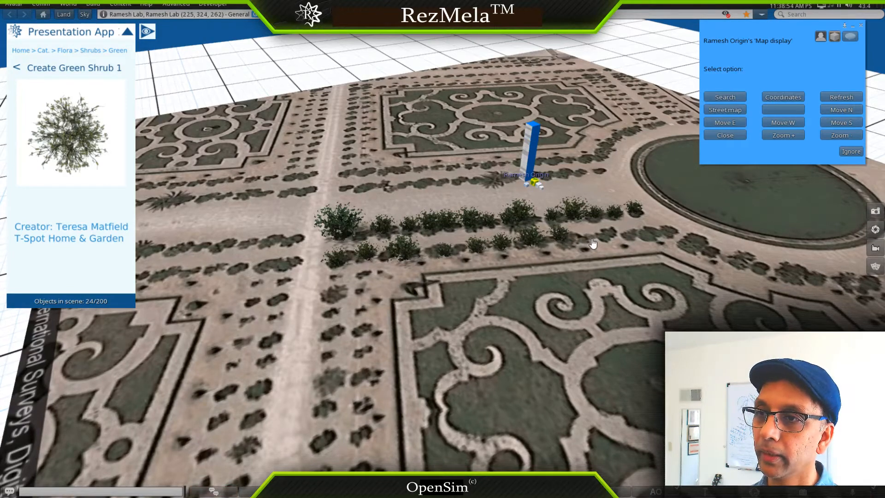
pyautogui.click(603, 241)
pyautogui.click(623, 235)
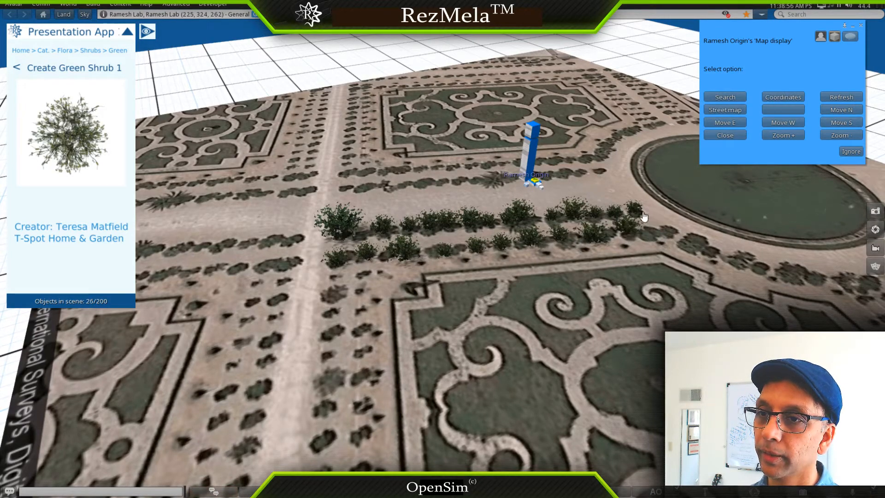
pyautogui.click(644, 217)
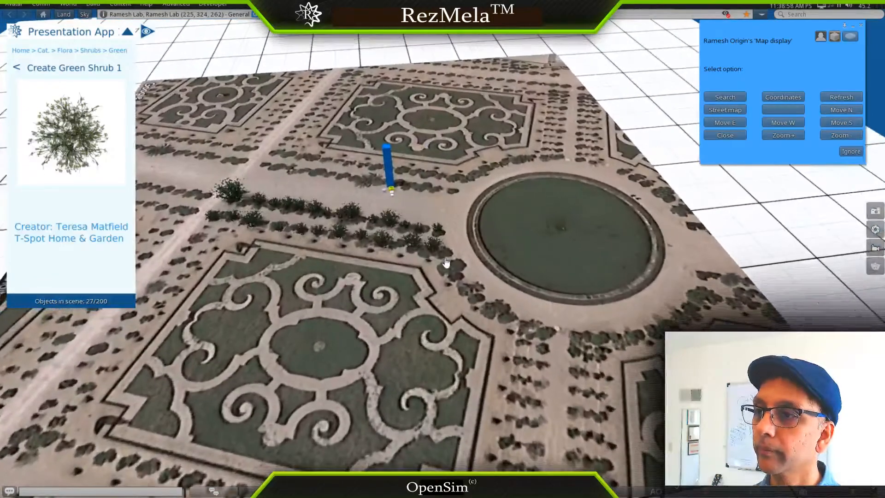
# Step: Place six Green Shrub 1 objects over the pictured bushes curving around the round pool beside the parterre corner
pyautogui.click(446, 262)
pyautogui.click(476, 300)
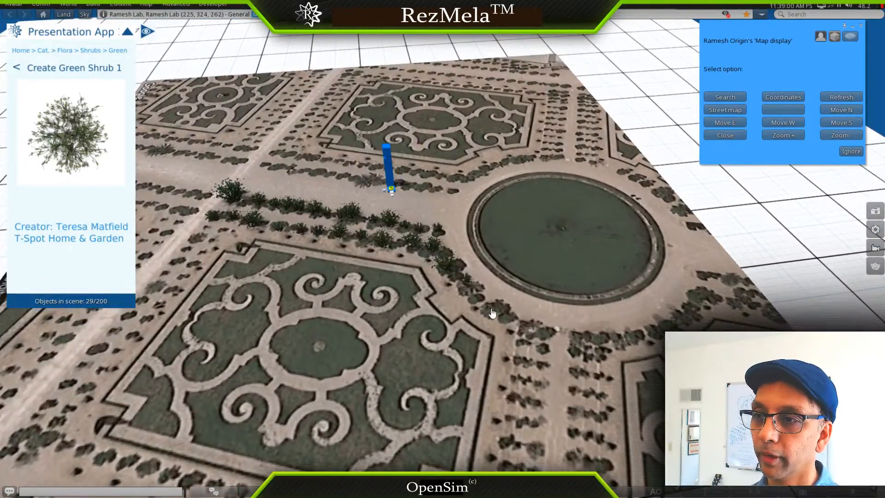
pyautogui.click(489, 310)
pyautogui.click(502, 317)
pyautogui.click(514, 326)
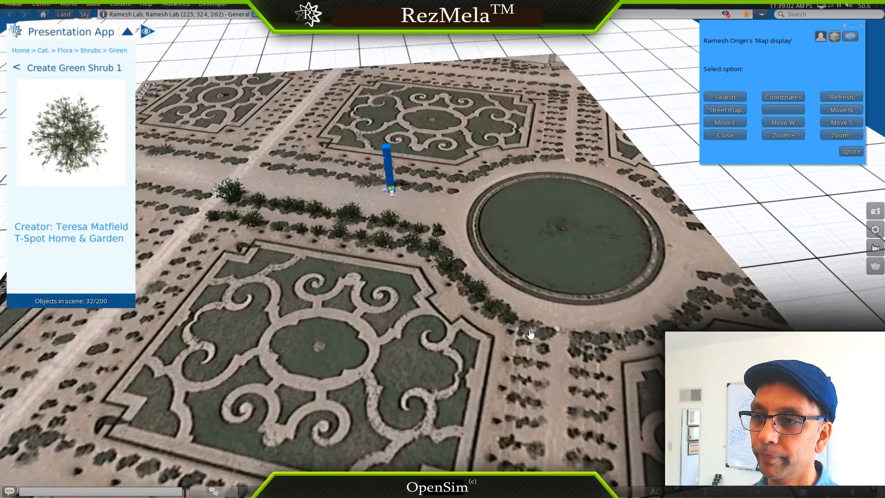
pyautogui.click(546, 335)
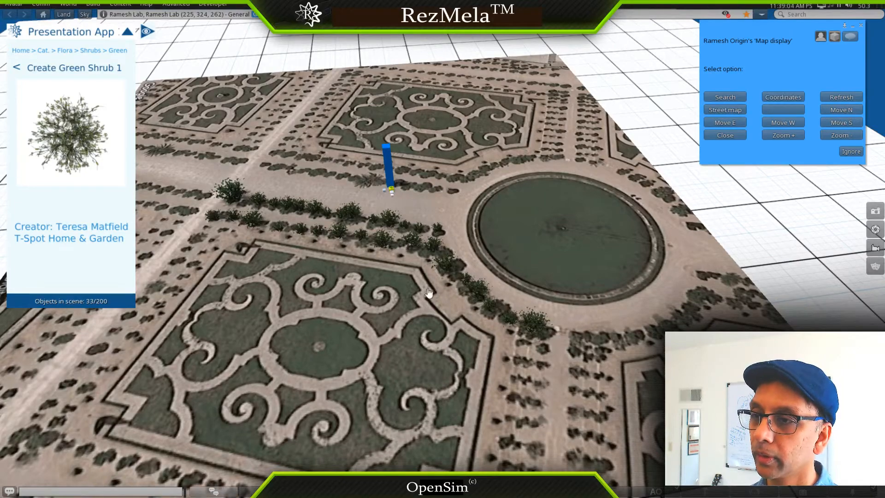
# Step: Start a double row of eight Green Shrub 1 objects between the cross path and the parterre, beginning at the large shrub's corner
pyautogui.keyDown('alt'); pyautogui.moveTo(278, 222); pyautogui.dragTo(442, 260); pyautogui.keyUp('alt')
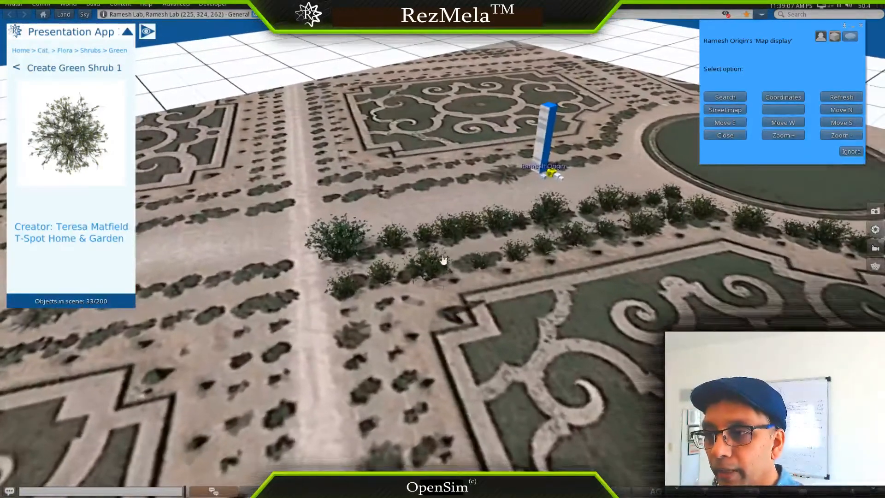
pyautogui.click(386, 310)
pyautogui.click(393, 344)
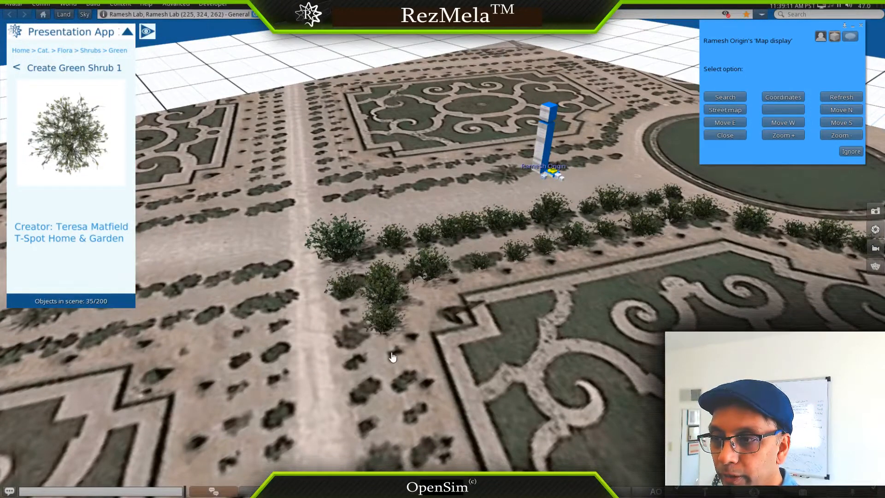
pyautogui.click(395, 358)
pyautogui.click(409, 388)
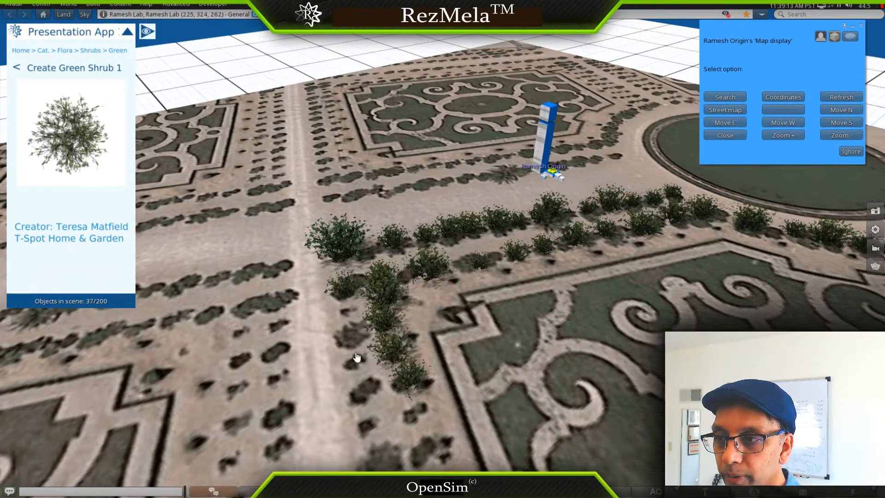
pyautogui.click(352, 340)
pyautogui.click(362, 396)
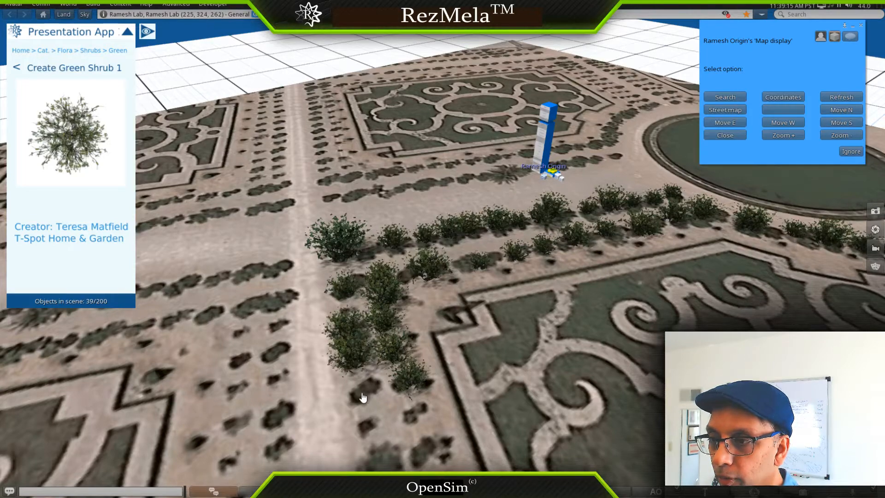
# Step: Continue the double row along the cross path with nine more Green Shrub 1 objects over the pictured bushes
pyautogui.keyDown('ctrl'); pyautogui.keyDown('alt'); pyautogui.moveTo(446, 380); pyautogui.dragTo(424, 271); pyautogui.keyUp('alt'); pyautogui.keyUp('ctrl')
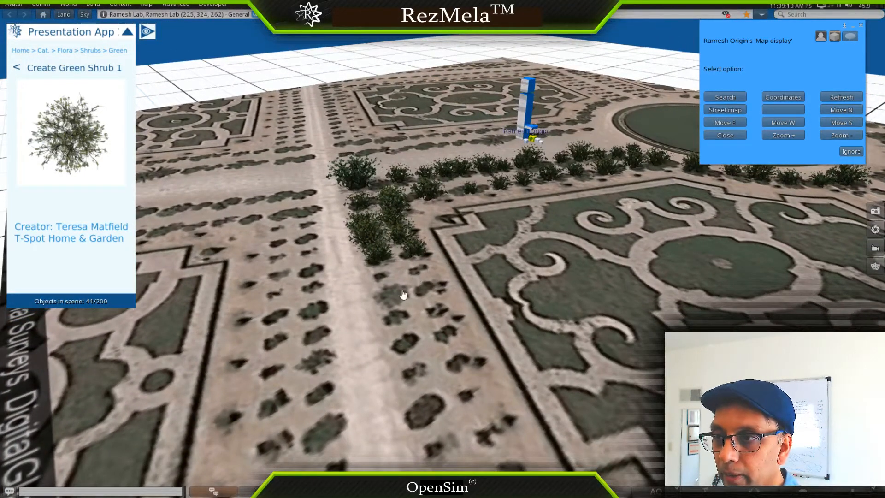
pyautogui.click(381, 280)
pyautogui.click(387, 300)
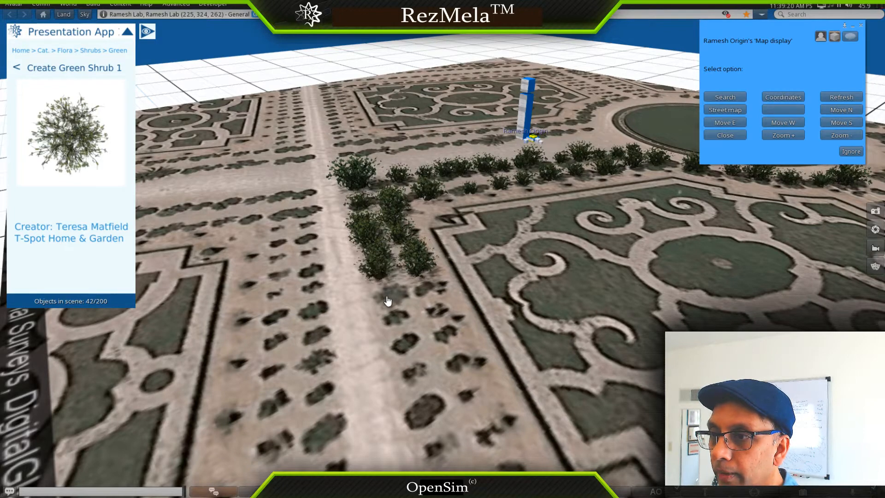
pyautogui.click(433, 293)
pyautogui.click(397, 321)
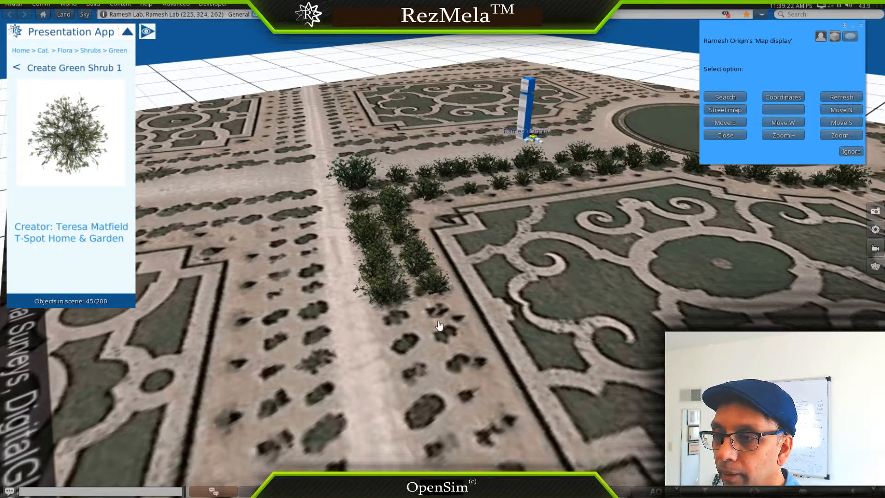
pyautogui.click(439, 326)
pyautogui.click(402, 356)
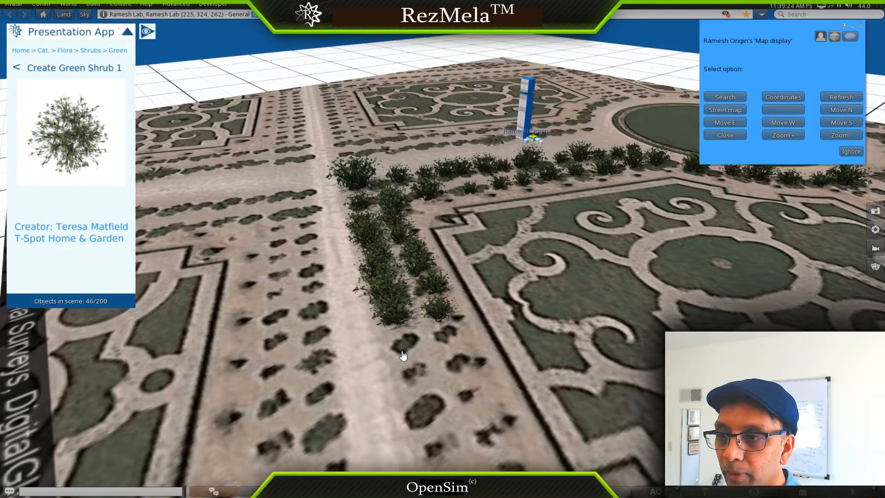
pyautogui.click(445, 340)
pyautogui.click(420, 383)
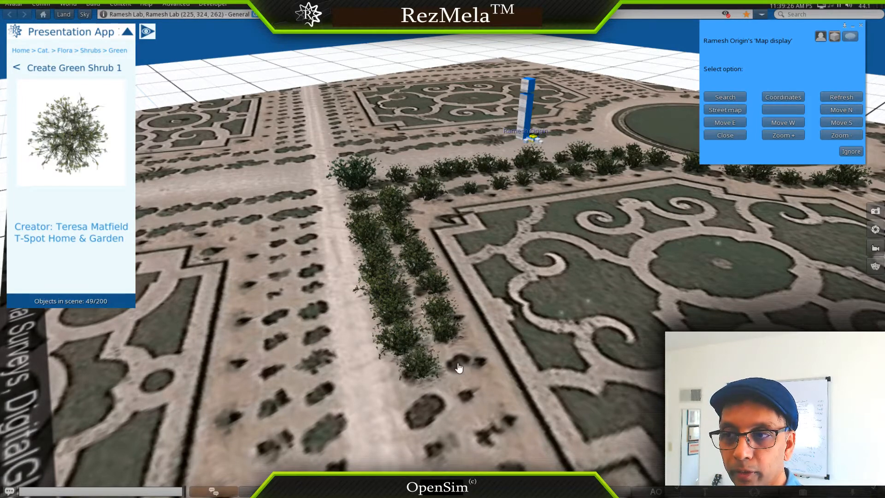
pyautogui.click(458, 367)
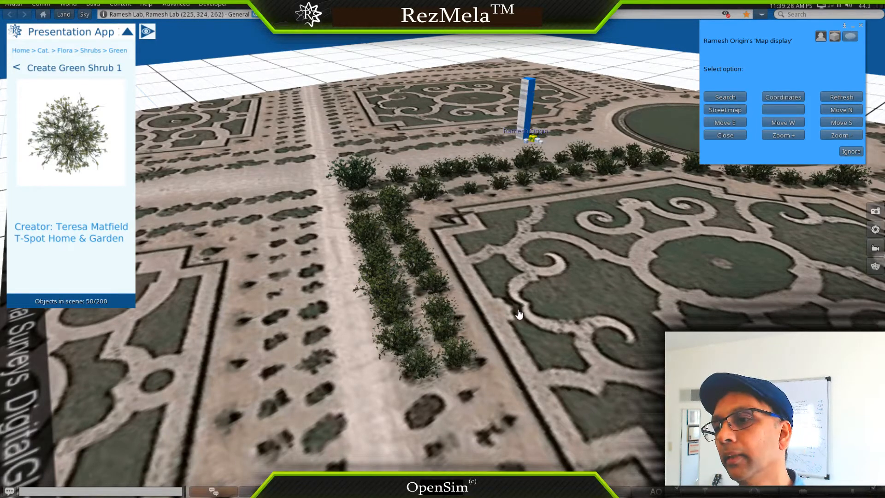
# Step: Complete the double row down to the parterre's outer corner with eight more Green Shrub 1 objects
pyautogui.keyDown('alt'); pyautogui.moveTo(520, 305); pyautogui.dragTo(520, 350); pyautogui.keyUp('alt')
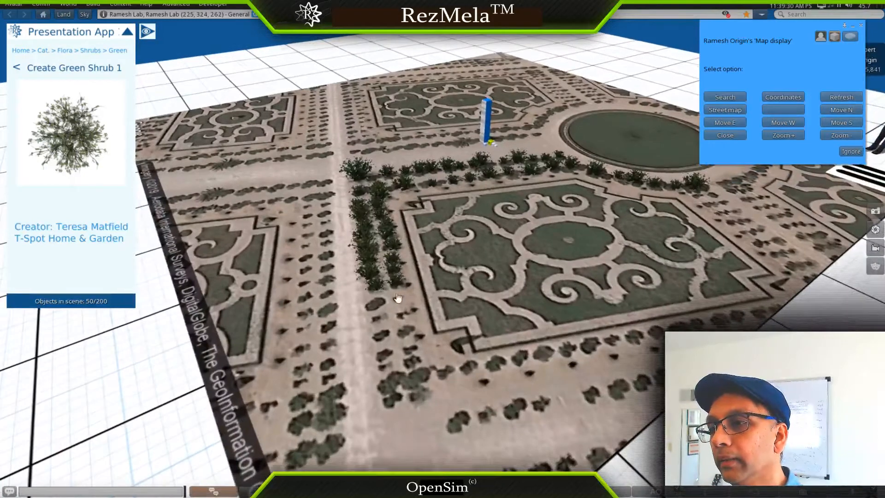
pyautogui.click(405, 304)
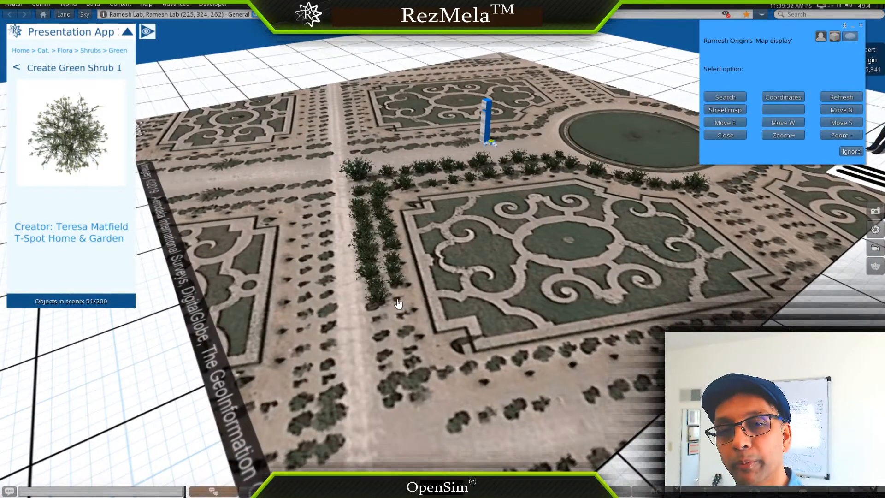
pyautogui.click(399, 303)
pyautogui.click(383, 324)
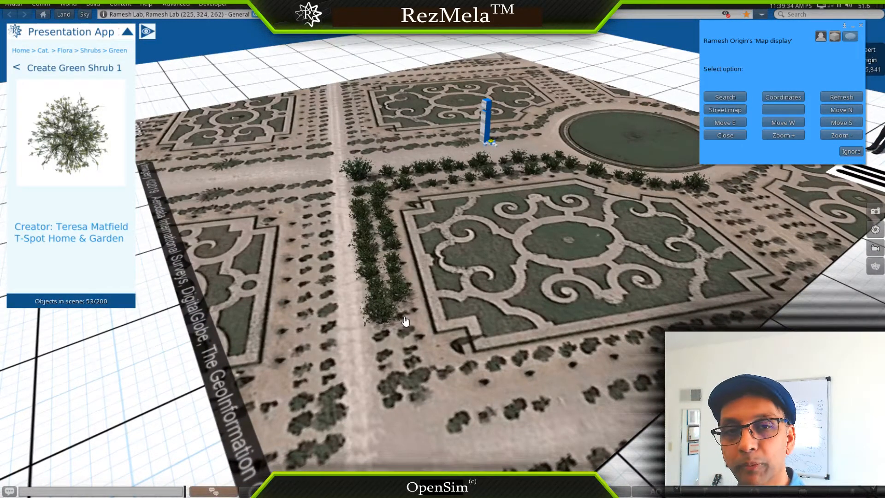
pyautogui.click(415, 322)
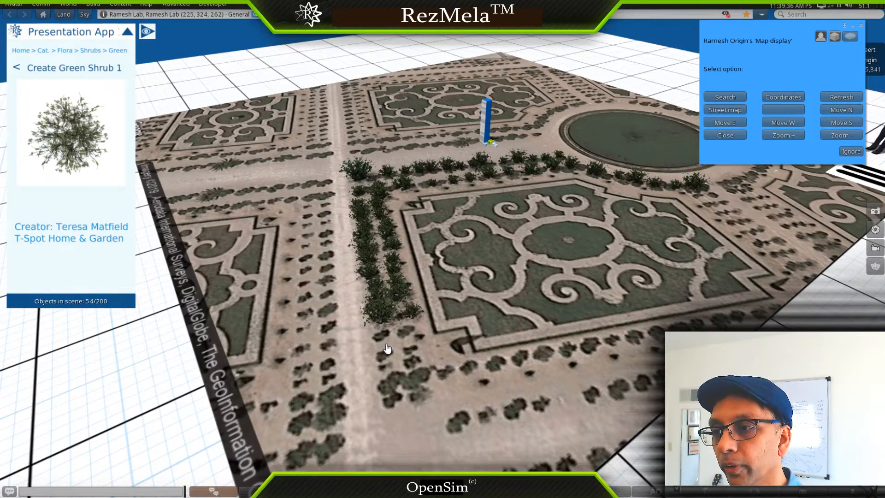
pyautogui.click(387, 348)
pyautogui.click(404, 367)
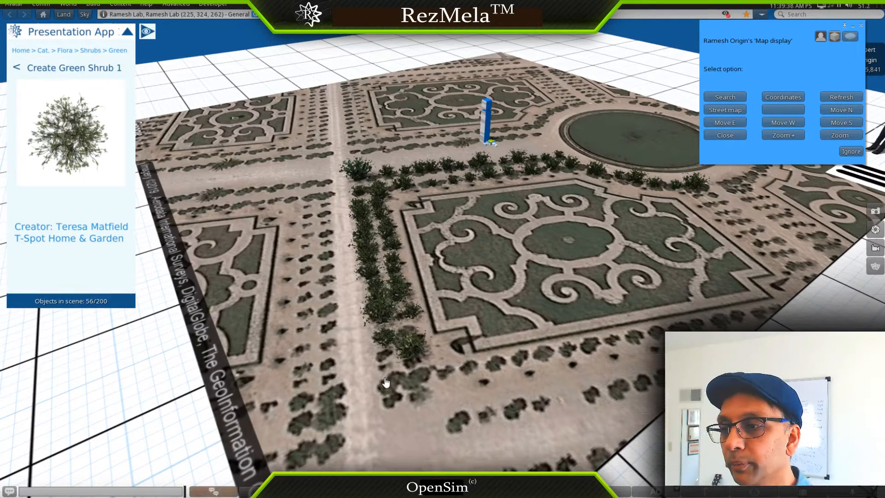
pyautogui.click(407, 392)
pyautogui.click(424, 381)
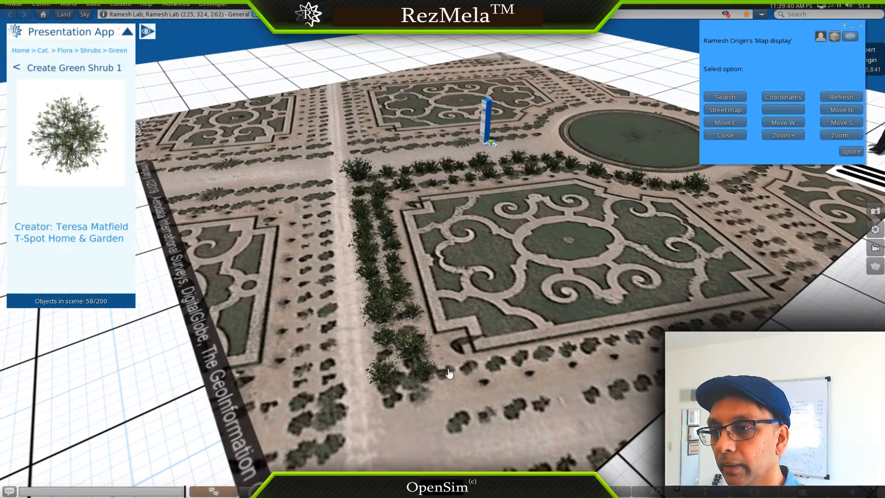
# Step: Place ten Green Shrub 1 objects over the pictured bushes along the parterre's outer edge facing the map border
pyautogui.click(449, 373)
pyautogui.click(491, 368)
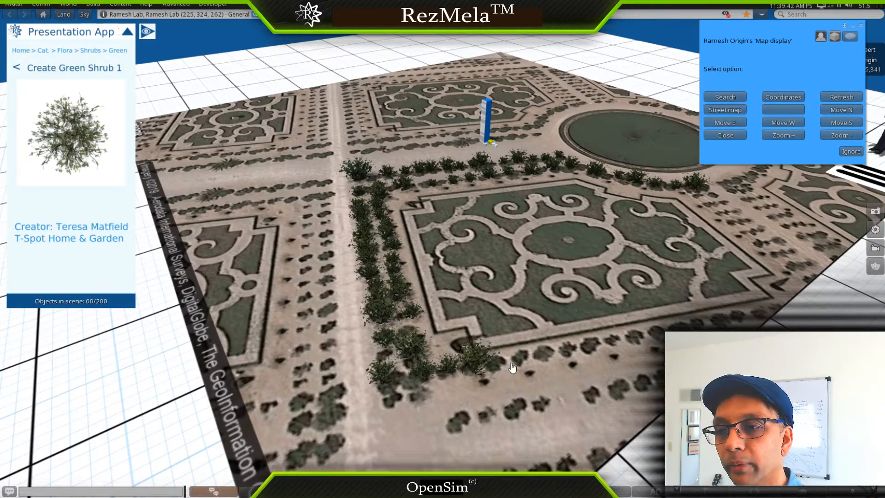
pyautogui.click(513, 367)
pyautogui.click(550, 358)
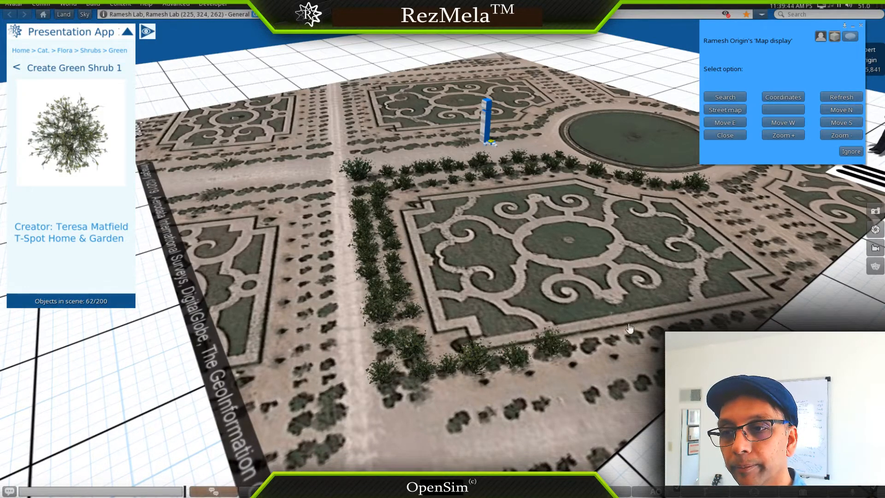
pyautogui.keyDown('alt'); pyautogui.moveTo(628, 292); pyautogui.dragTo(537, 295); pyautogui.keyUp('alt')
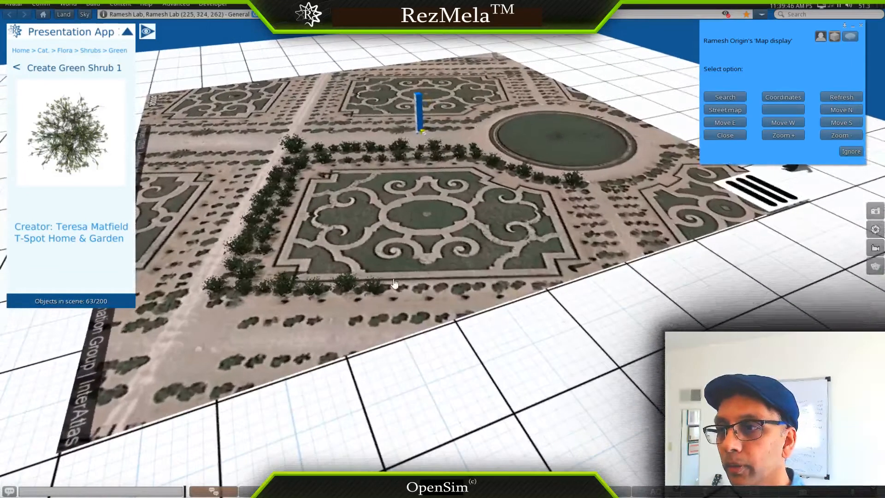
pyautogui.click(409, 295)
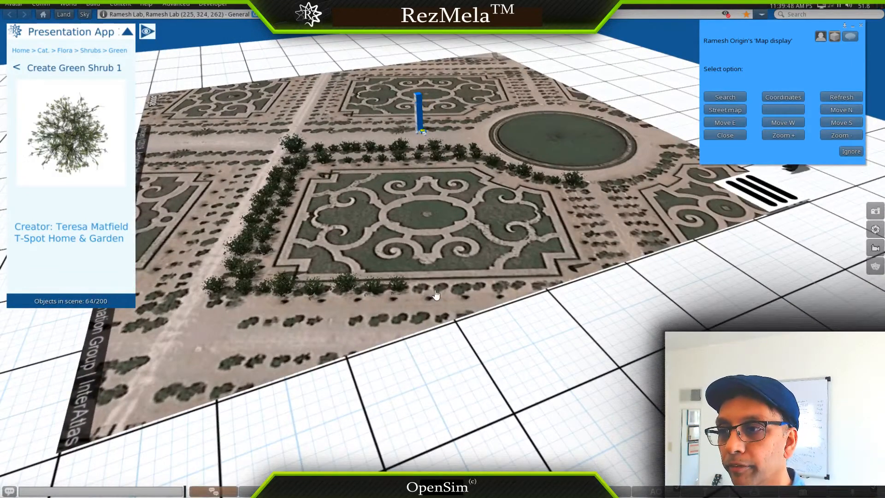
pyautogui.click(435, 295)
pyautogui.click(464, 294)
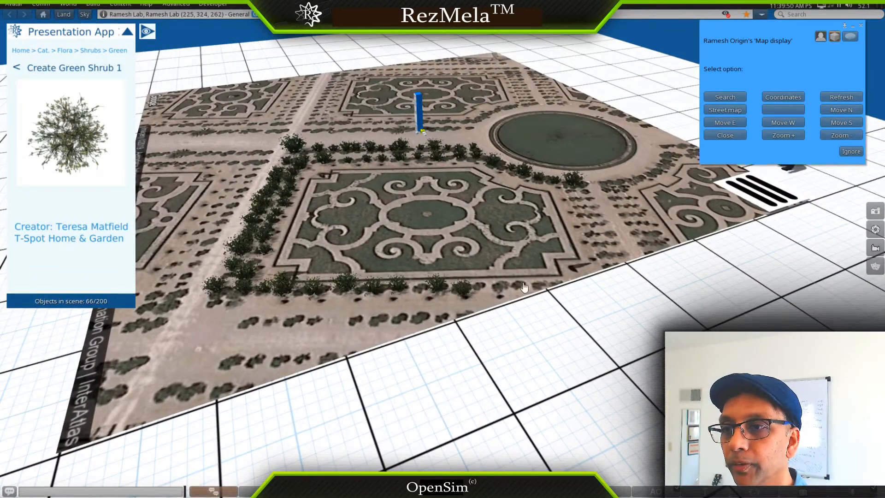
pyautogui.click(504, 290)
pyautogui.click(528, 291)
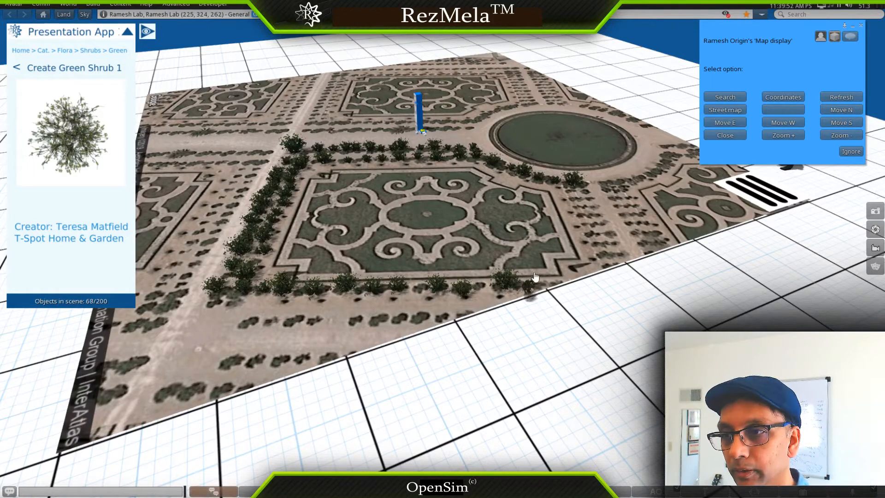
# Step: Place five Green Shrub 1 objects along the parterre's remaining side, from the round pool toward the map border
pyautogui.click(581, 200)
pyautogui.click(584, 220)
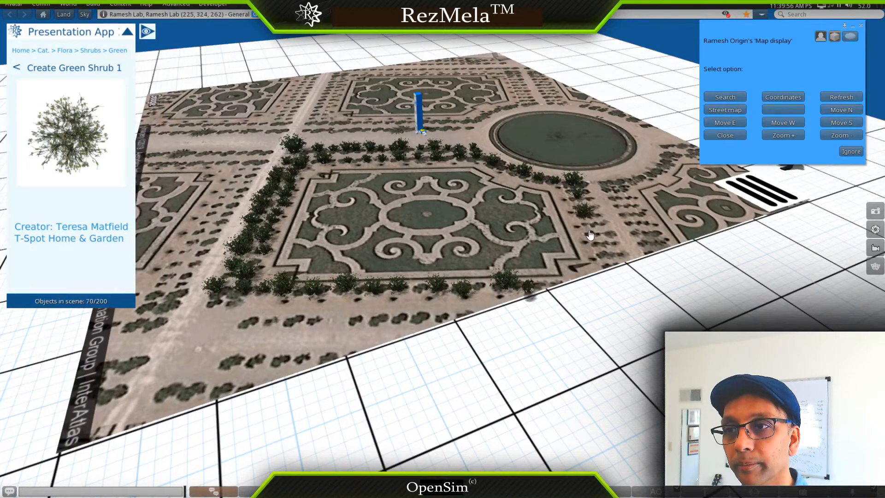
pyautogui.click(590, 236)
pyautogui.click(599, 263)
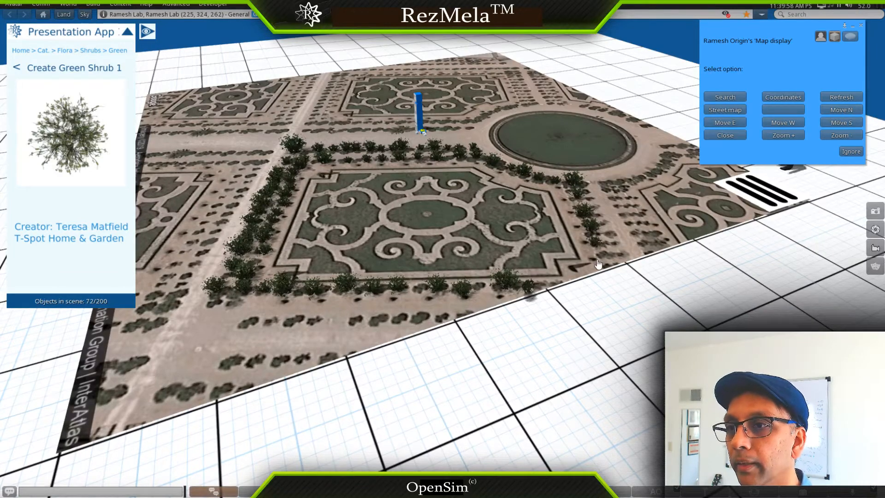
pyautogui.keyDown('alt'); pyautogui.moveTo(450, 202); pyautogui.dragTo(345, 308); pyautogui.keyUp('alt')
pyautogui.keyDown('alt'); pyautogui.moveTo(417, 263); pyautogui.dragTo(443, 255); pyautogui.keyUp('alt')
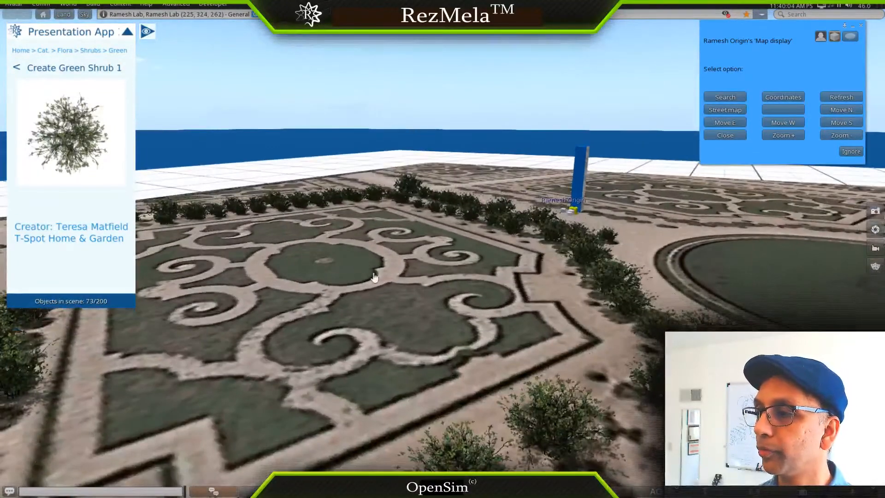
# Step: Place a Pink Flower from the Flora plants catalogue in the parterre's central oval
pyautogui.click(16, 70)
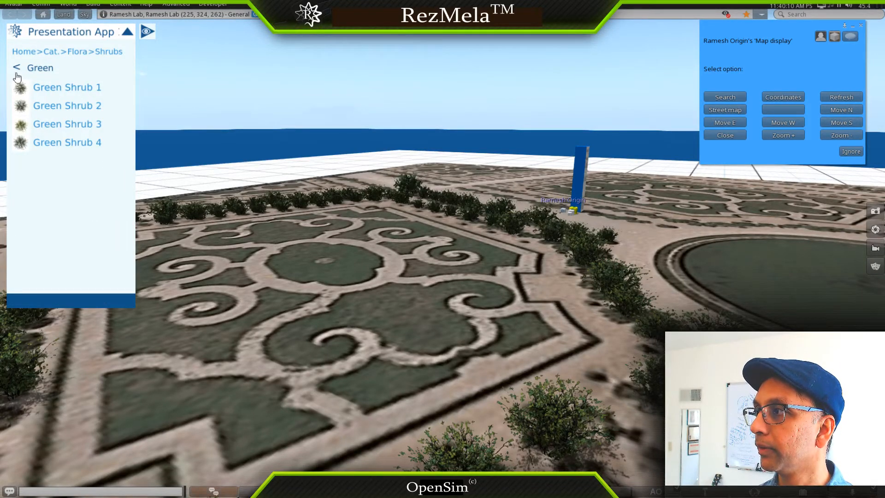
pyautogui.click(17, 69)
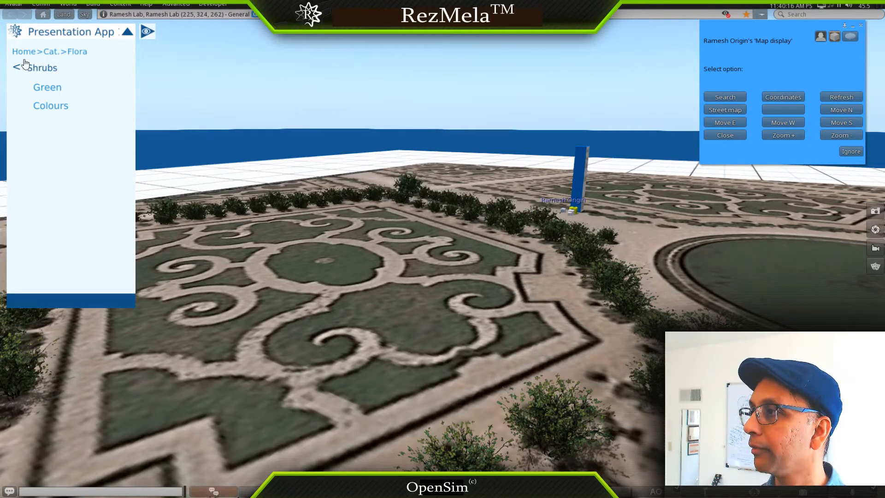
pyautogui.click(19, 69)
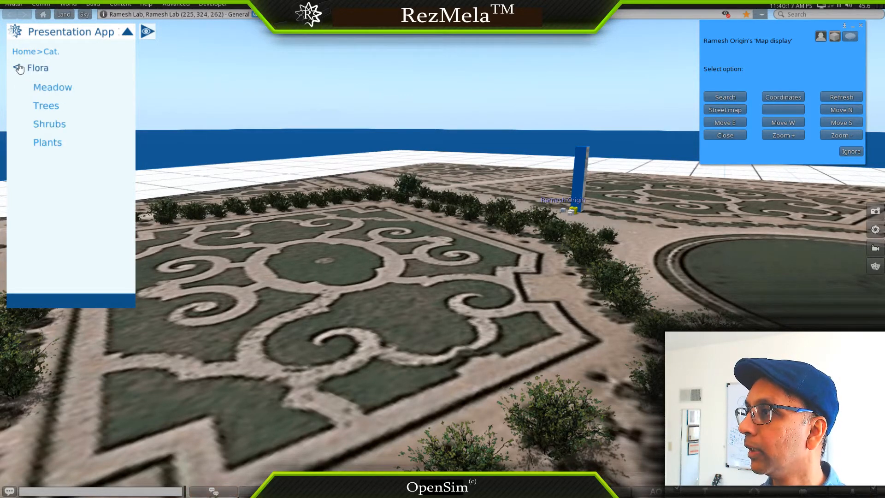
pyautogui.click(56, 144)
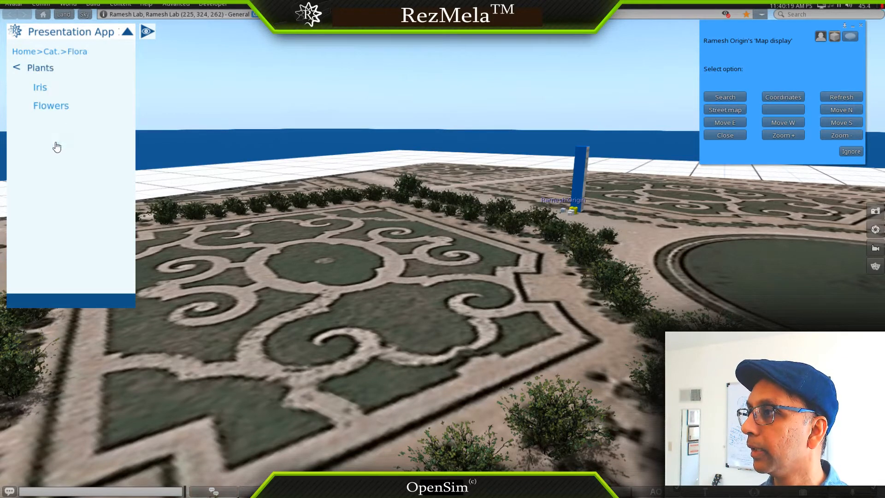
pyautogui.click(62, 108)
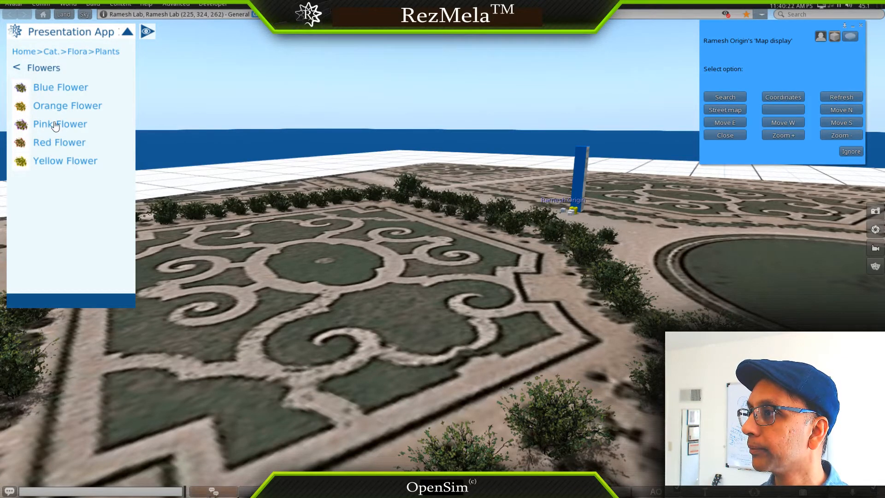
pyautogui.click(56, 130)
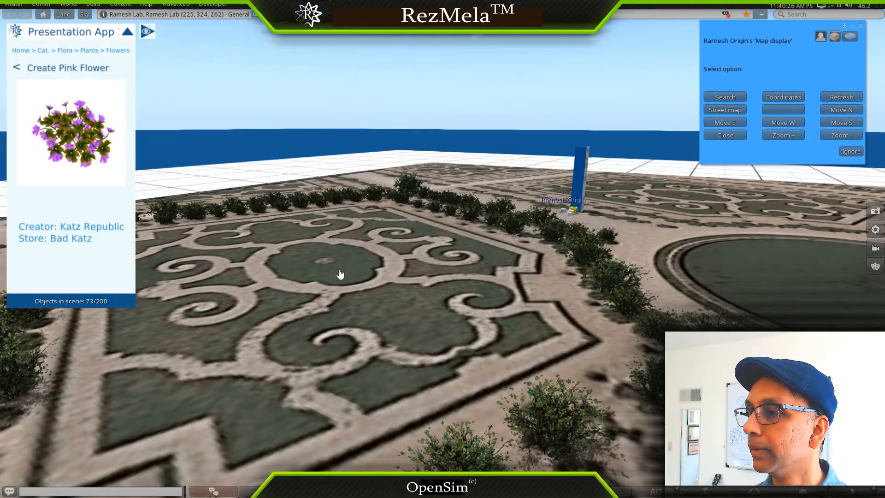
pyautogui.click(350, 282)
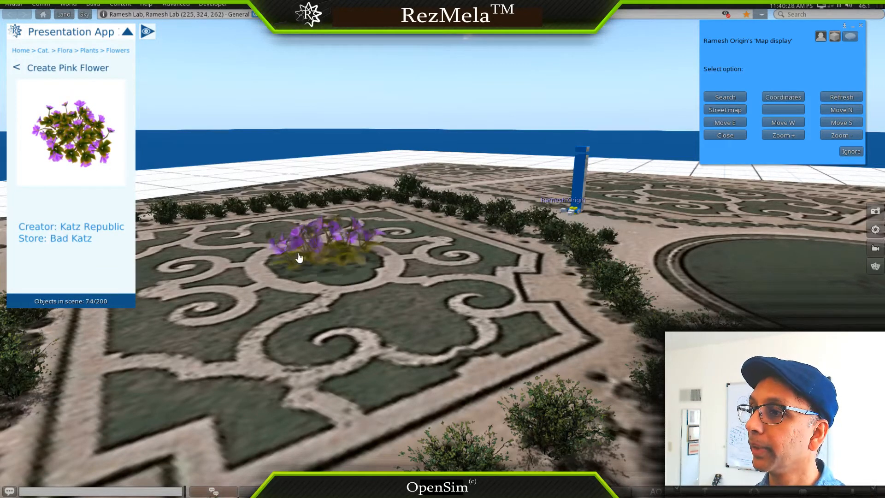
# Step: Shrink the pink flower in the central oval by 50% twice and deselect it
pyautogui.keyDown('ctrl'); pyautogui.keyDown('alt'); pyautogui.moveTo(341, 258); pyautogui.dragTo(441, 301); pyautogui.keyUp('alt'); pyautogui.keyUp('ctrl')
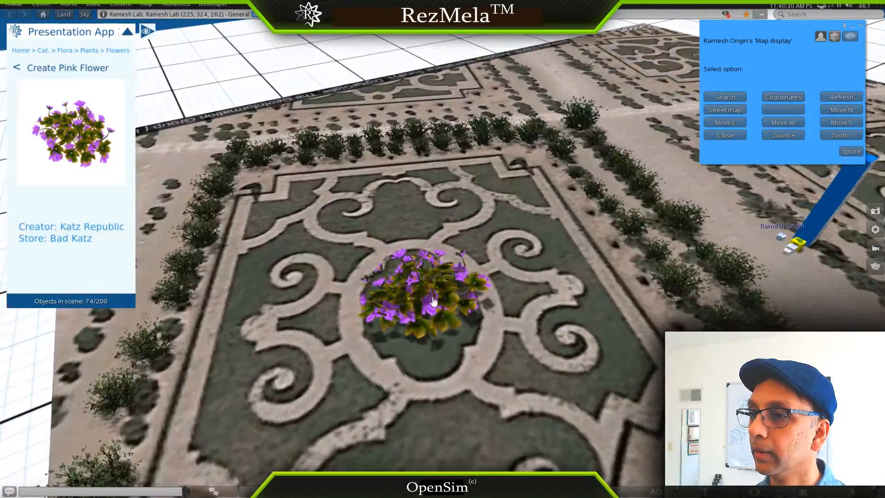
pyautogui.click(433, 301)
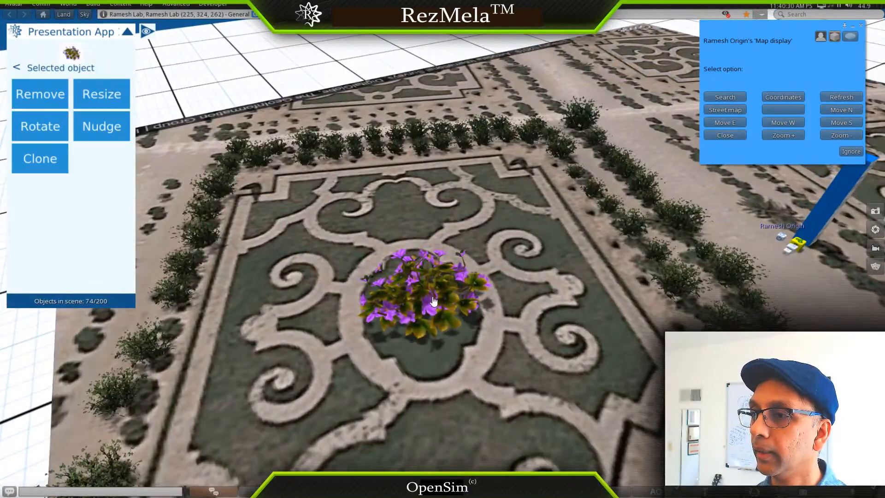
pyautogui.click(105, 101)
pyautogui.click(83, 101)
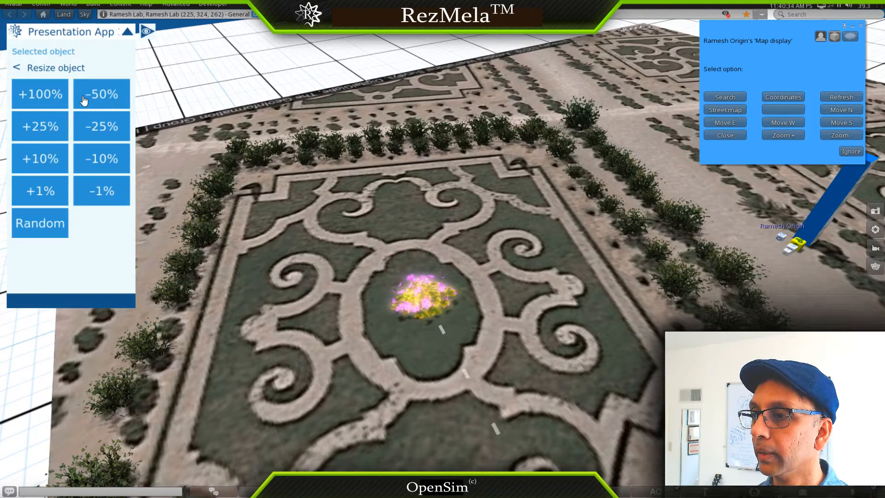
pyautogui.click(83, 100)
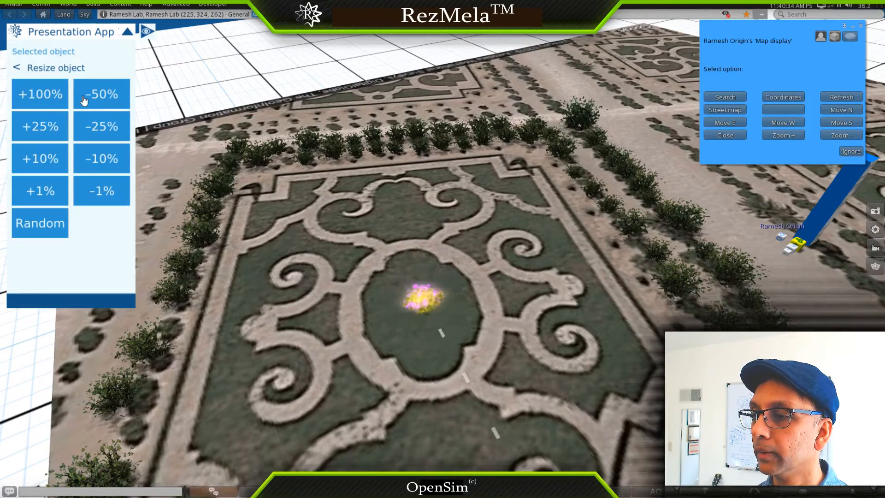
pyautogui.click(407, 317)
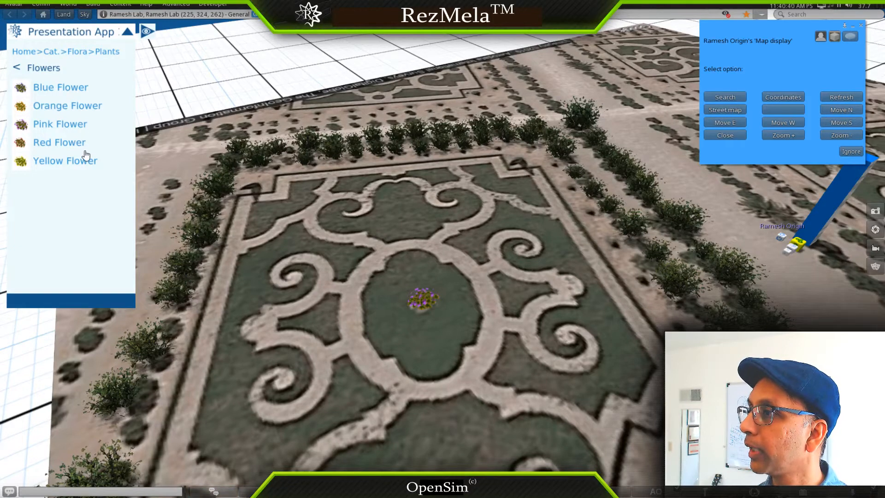
# Step: Place a Blue Flower beside the pink one in the central oval and shrink it by 50% twice
pyautogui.click(70, 88)
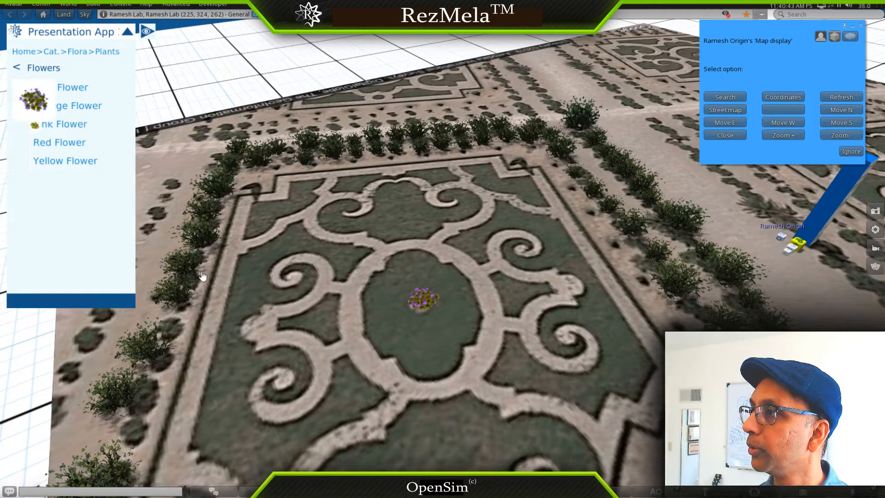
pyautogui.keyDown('alt'); pyautogui.moveTo(411, 295); pyautogui.dragTo(416, 270); pyautogui.keyUp('alt')
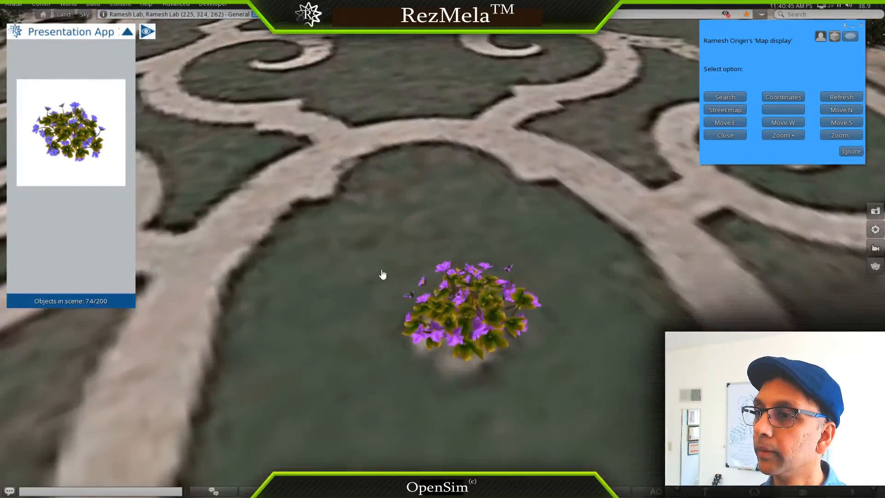
pyautogui.click(388, 287)
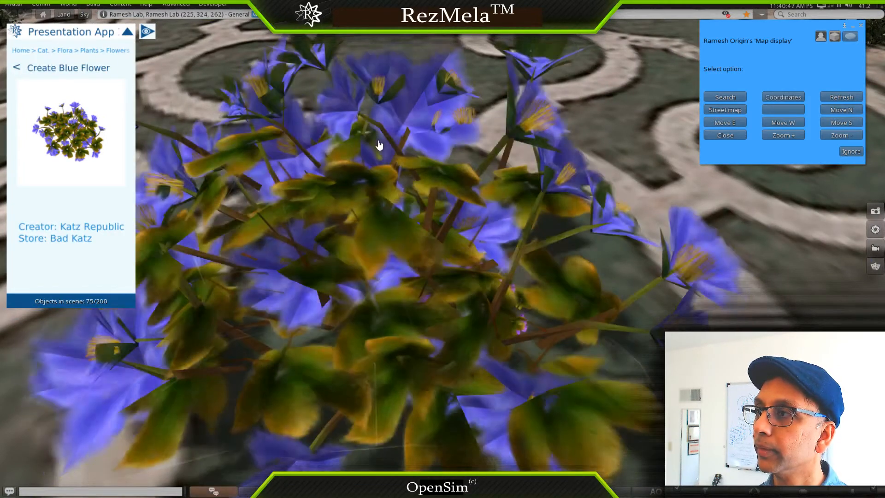
pyautogui.click(379, 145)
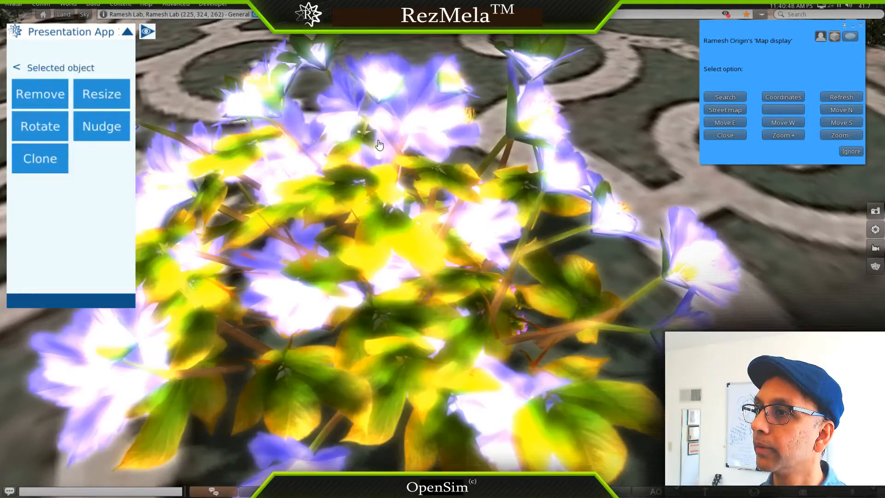
pyautogui.click(87, 99)
pyautogui.click(98, 104)
pyautogui.click(98, 104)
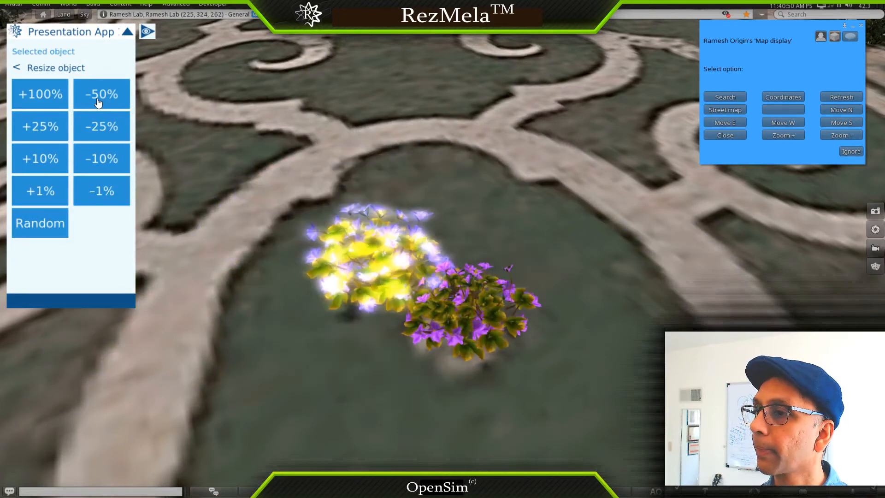
pyautogui.click(357, 257)
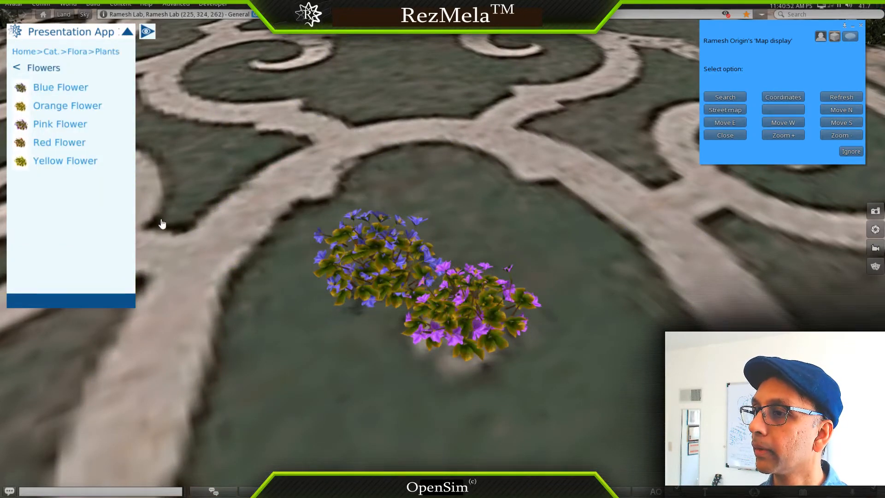
# Step: Place more Blue Flower objects around the pink flower to cover most of the central oval
pyautogui.click(47, 92)
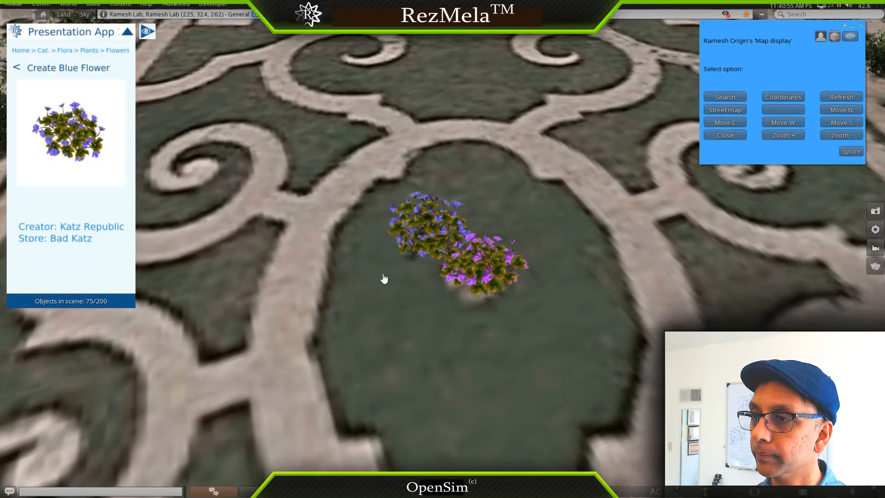
pyautogui.click(394, 307)
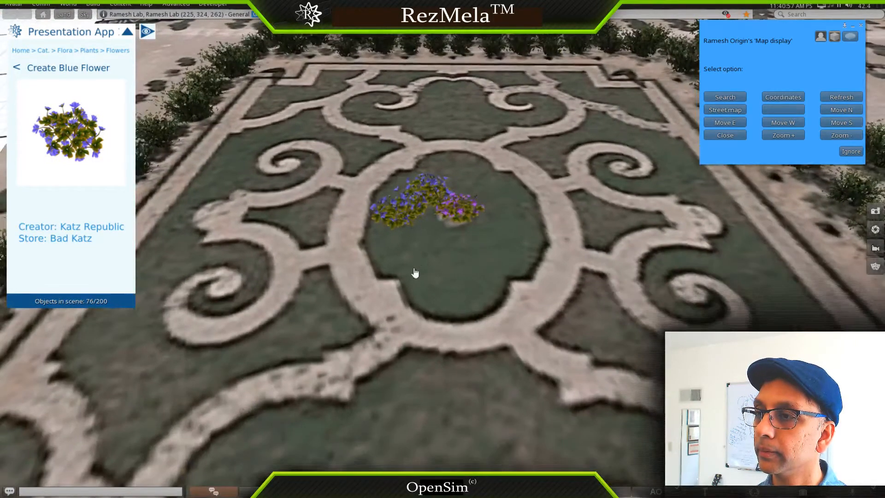
pyautogui.click(416, 241)
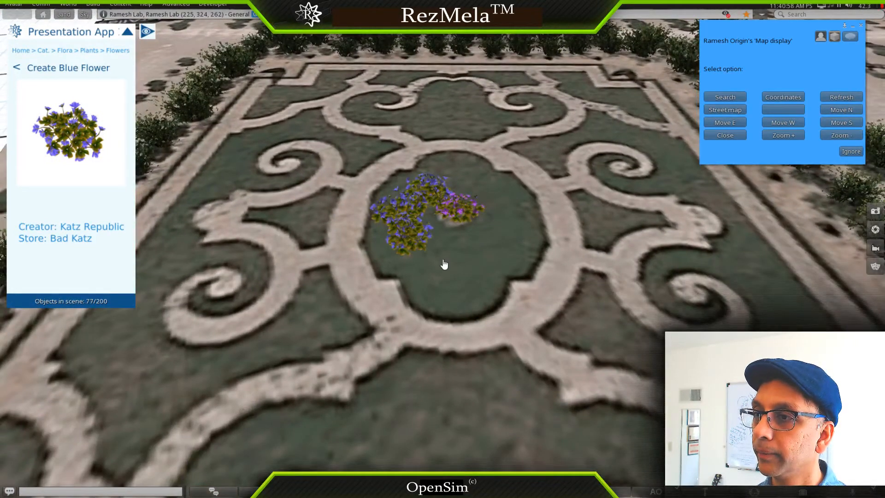
pyautogui.click(442, 262)
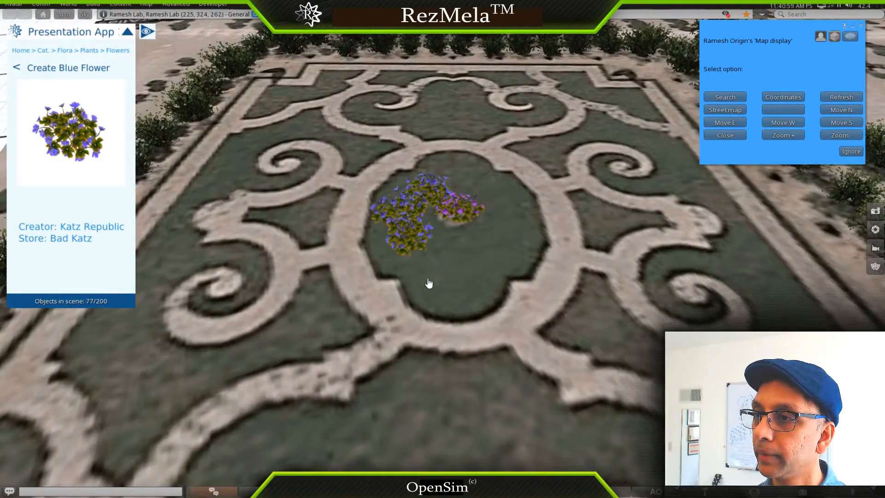
pyautogui.click(484, 276)
pyautogui.click(503, 201)
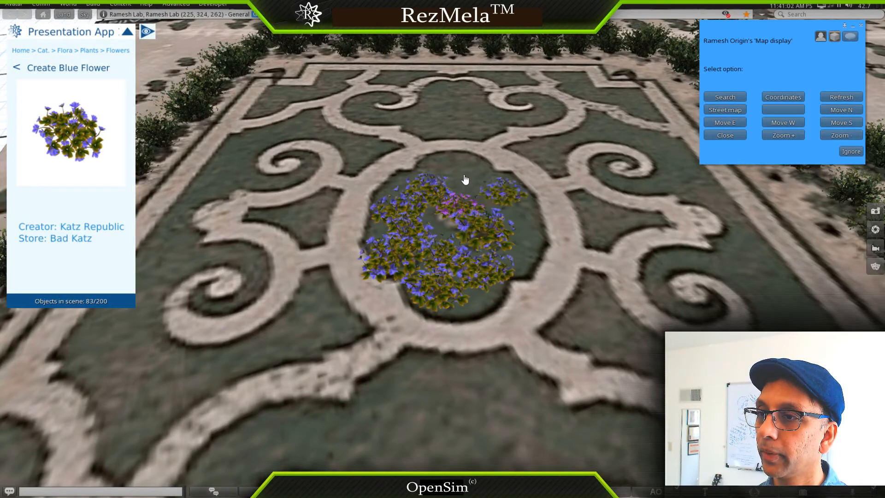
pyautogui.click(465, 181)
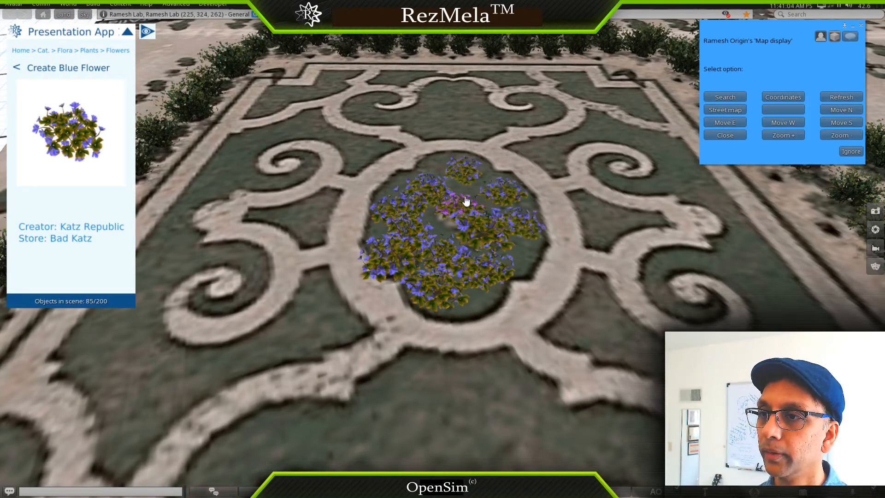
# Step: Fill remaining gaps in the central oval with further Blue Flower objects and inspect the planted parterre from several angles
pyautogui.keyDown('ctrl'); pyautogui.keyDown('alt'); pyautogui.moveTo(463, 198); pyautogui.dragTo(443, 249); pyautogui.keyUp('alt'); pyautogui.keyUp('ctrl')
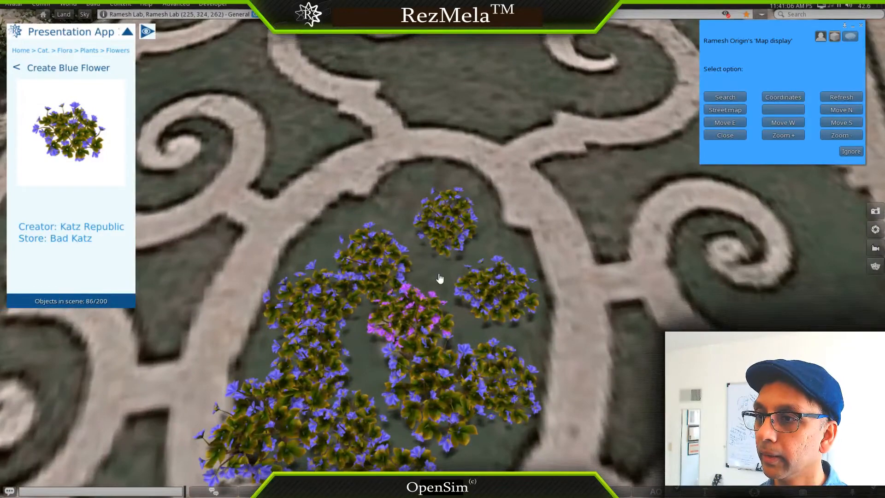
pyautogui.press('Escape')
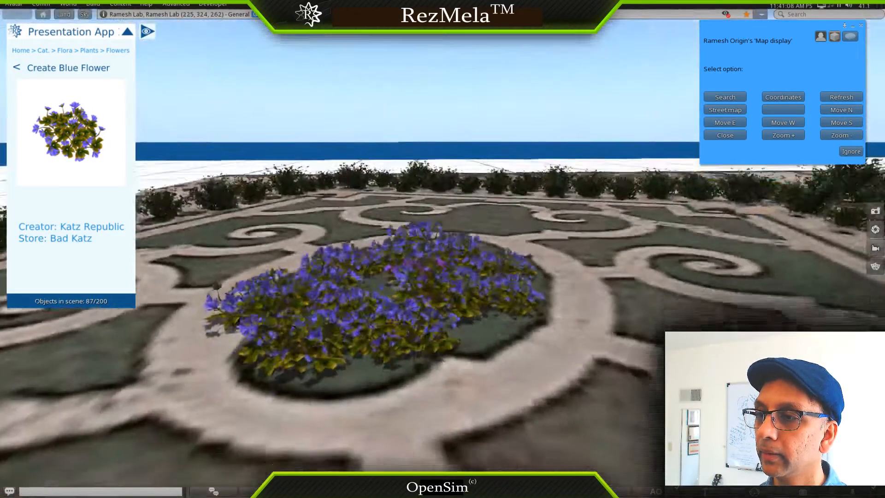
pyautogui.keyDown('alt'); pyautogui.moveTo(401, 258); pyautogui.dragTo(442, 253); pyautogui.keyUp('alt')
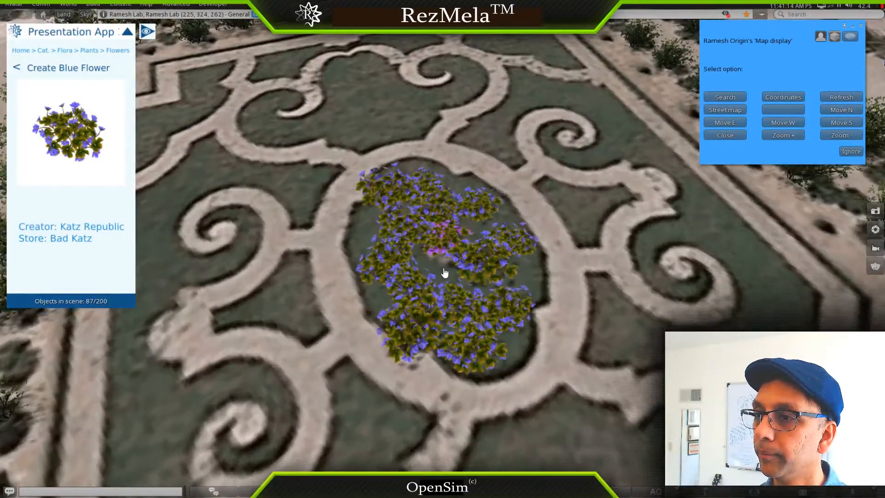
pyautogui.press('Escape')
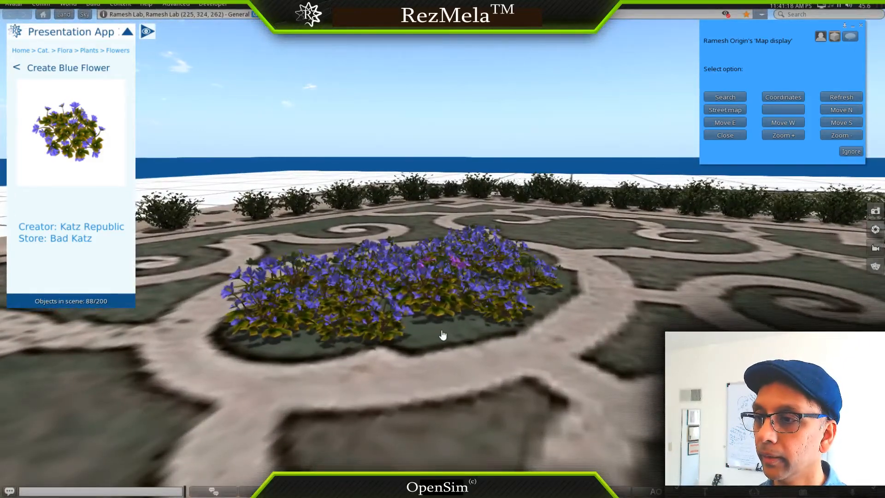
pyautogui.keyDown('alt'); pyautogui.moveTo(442, 335); pyautogui.dragTo(470, 275); pyautogui.keyUp('alt')
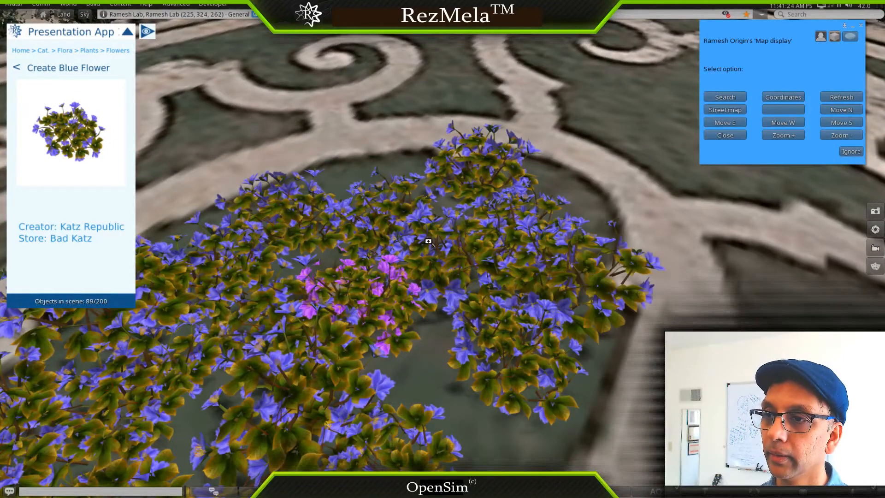
pyautogui.press('Escape')
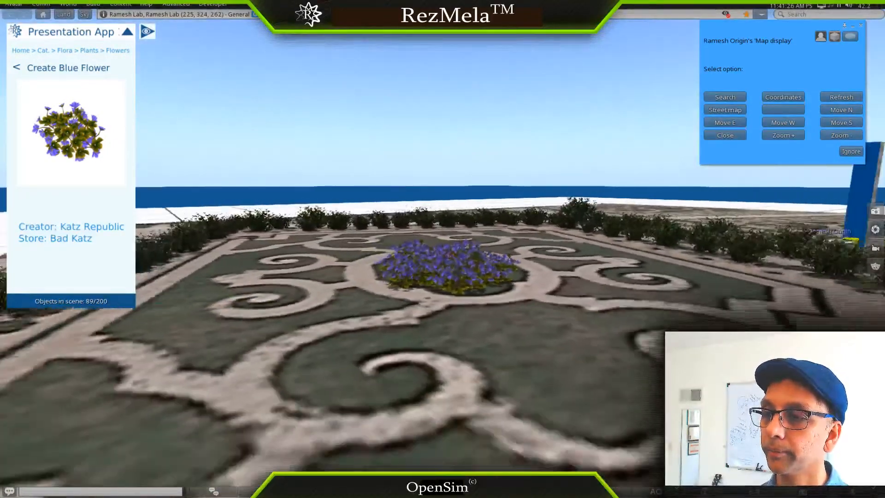
pyautogui.moveTo(447, 269)
pyautogui.keyDown('alt'); pyautogui.mouseDown()
pyautogui.moveTo(493, 331)
pyautogui.moveTo(497, 272)
pyautogui.moveTo(447, 266)
pyautogui.mouseUp(); pyautogui.keyUp('alt')
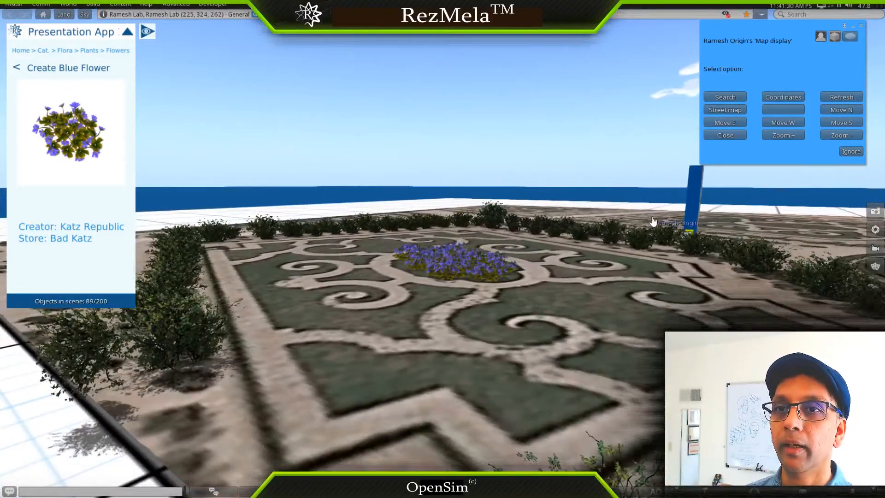
# Step: Dismiss the map display options and clear all objects from the scene, confirming the removal
pyautogui.click(850, 152)
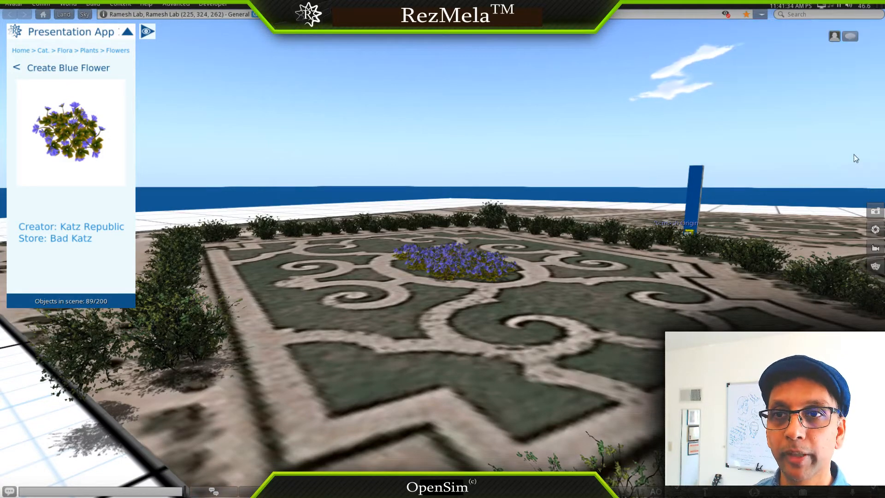
pyautogui.keyDown('ctrl'); pyautogui.keyDown('alt'); pyautogui.moveTo(685, 231); pyautogui.dragTo(755, 281); pyautogui.keyUp('alt'); pyautogui.keyUp('ctrl')
pyautogui.keyDown('alt'); pyautogui.moveTo(442, 249); pyautogui.dragTo(431, 196); pyautogui.keyUp('alt')
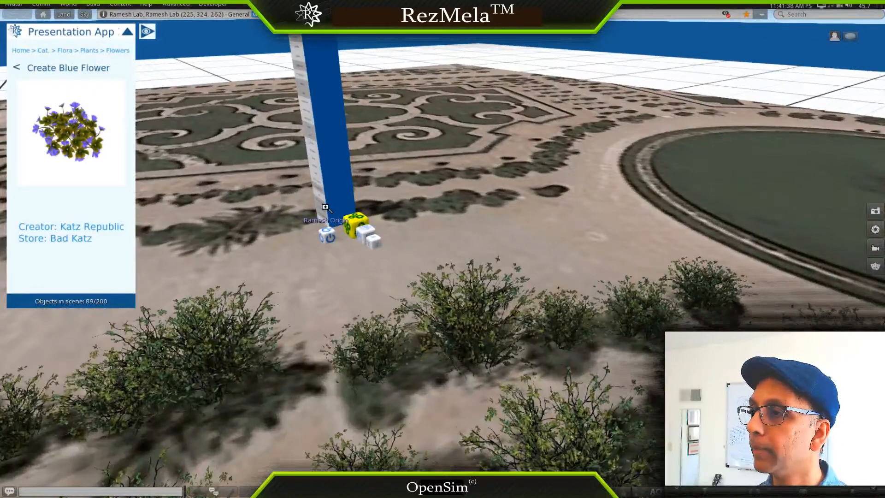
pyautogui.keyDown('alt'); pyautogui.moveTo(322, 205); pyautogui.dragTo(322, 159); pyautogui.keyUp('alt')
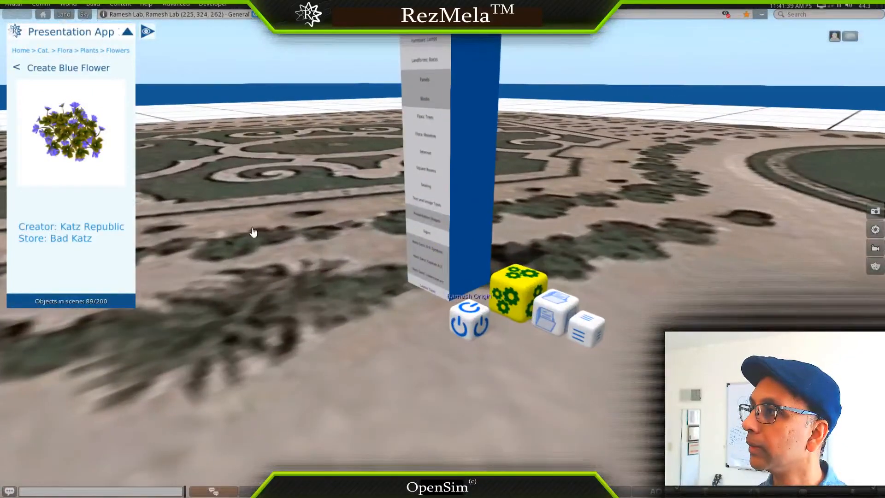
pyautogui.click(18, 70)
pyautogui.click(40, 130)
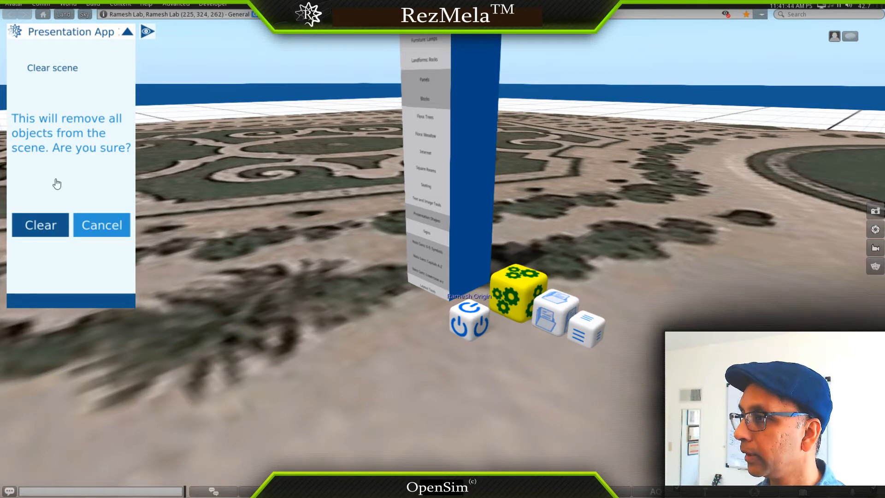
pyautogui.click(41, 225)
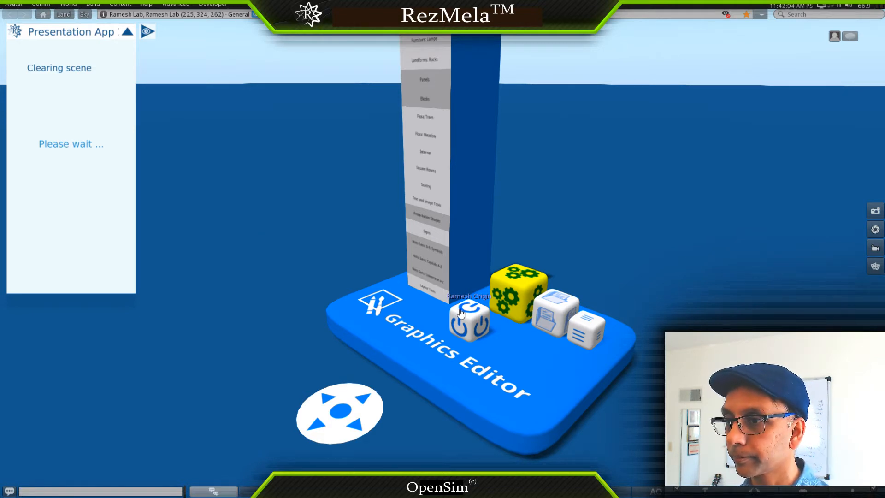
pyautogui.keyDown('alt'); pyautogui.moveTo(468, 309); pyautogui.dragTo(442, 375); pyautogui.keyUp('alt')
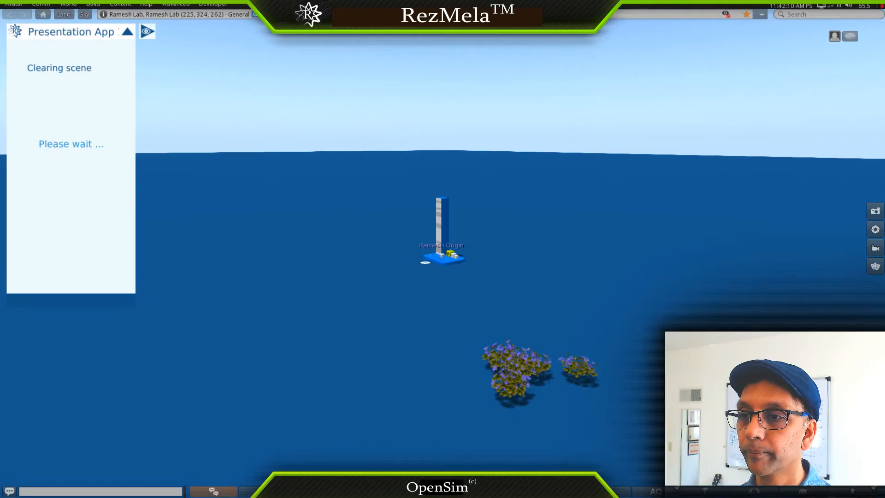
pyautogui.keyDown('alt'); pyautogui.moveTo(443, 258); pyautogui.dragTo(456, 228); pyautogui.keyUp('alt')
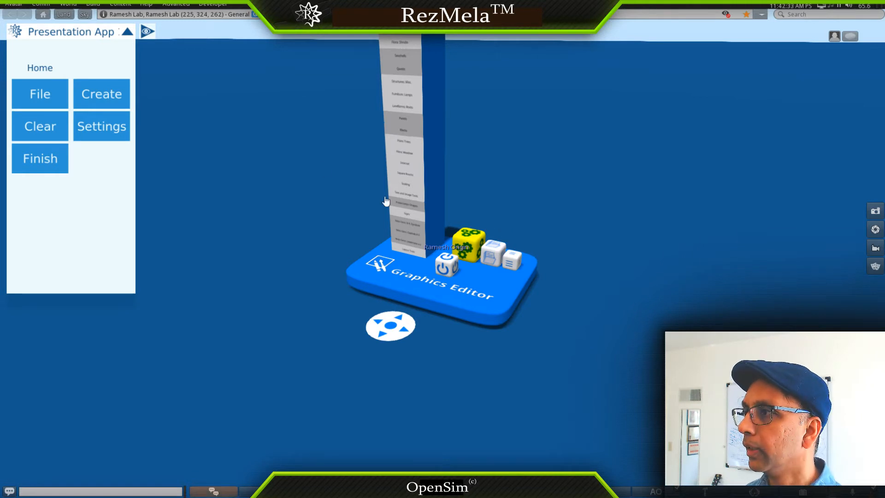
# Step: Load the saved scene whose name begins with "Garden ideation in the" and confirm loading it
pyautogui.click(42, 96)
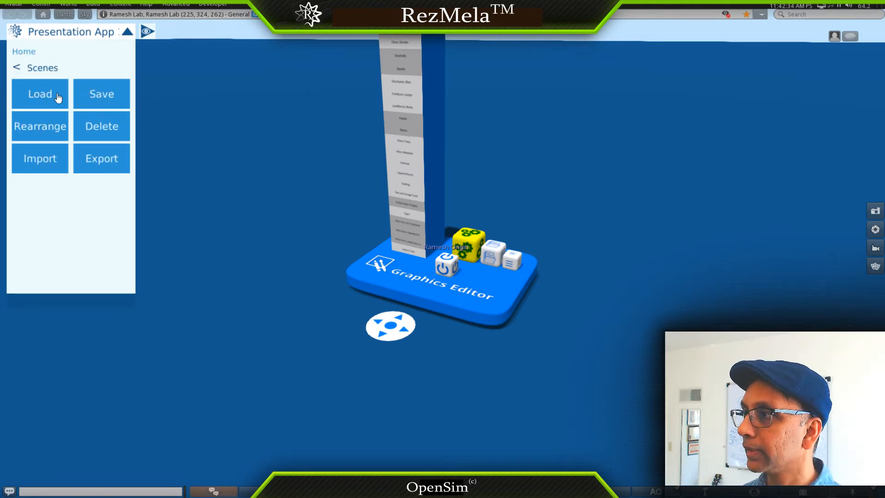
pyautogui.click(57, 97)
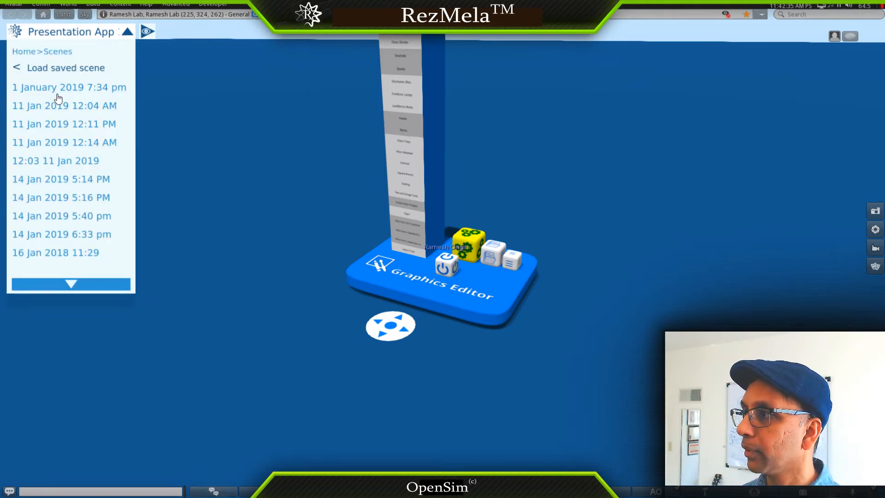
pyautogui.click(86, 285)
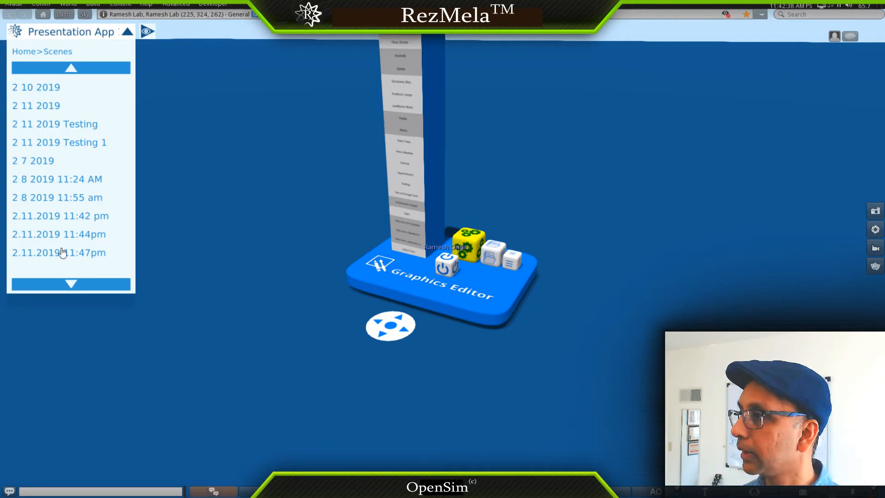
pyautogui.click(69, 286)
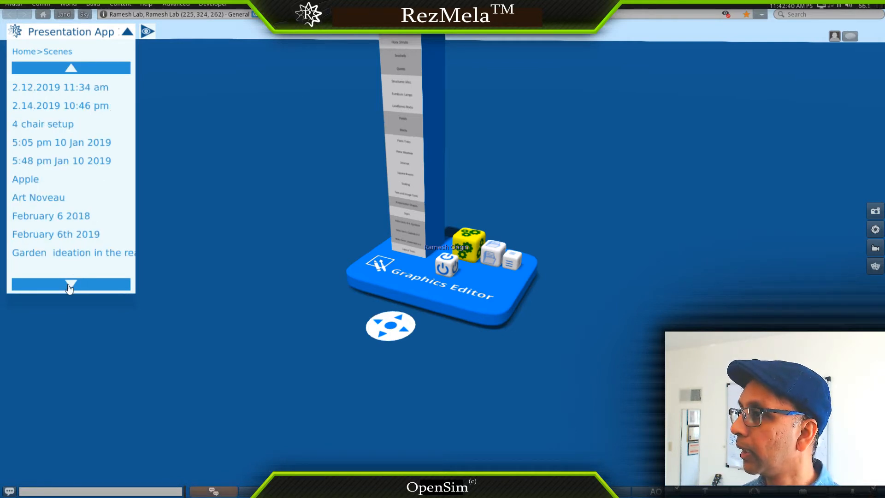
pyautogui.click(70, 258)
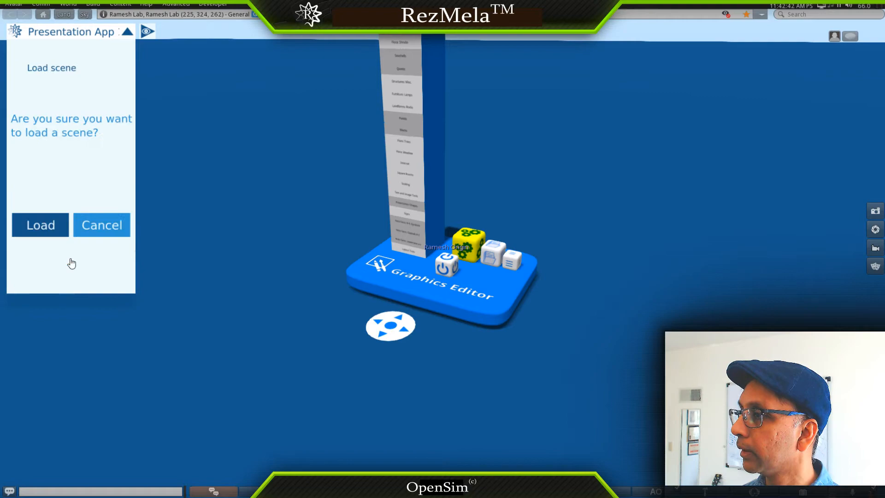
pyautogui.click(44, 241)
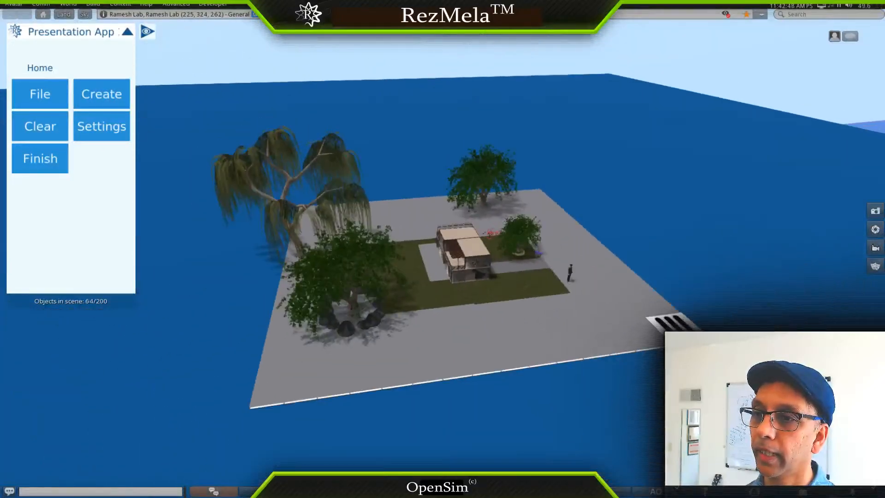
# Step: Examine the house and its garden from above and at ground level, including the trees, flower planter, driveway and surrounding satellite map
pyautogui.keyDown('alt'); pyautogui.moveTo(492, 239); pyautogui.dragTo(391, 207); pyautogui.keyUp('alt')
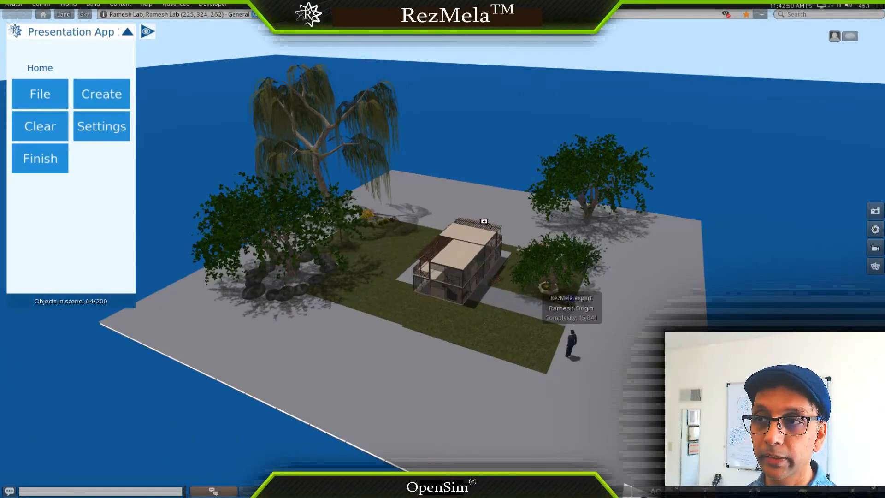
pyautogui.keyDown('alt'); pyautogui.moveTo(484, 221); pyautogui.dragTo(396, 239); pyautogui.keyUp('alt')
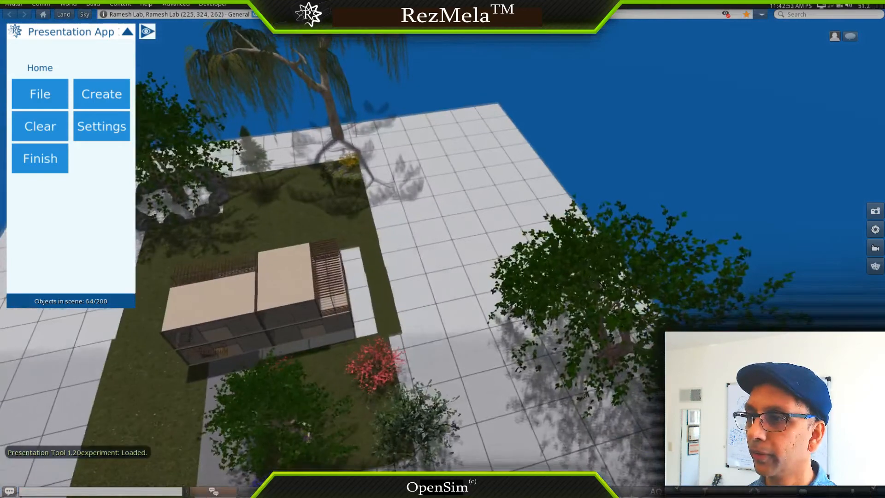
pyautogui.keyDown('alt'); pyautogui.moveTo(295, 294); pyautogui.dragTo(240, 364); pyautogui.keyUp('alt')
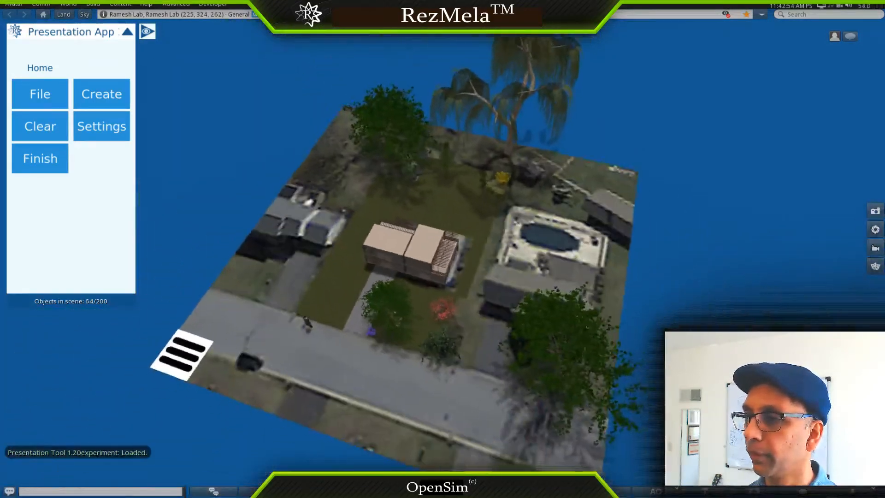
pyautogui.keyDown('alt'); pyautogui.moveTo(443, 295); pyautogui.dragTo(446, 257); pyautogui.keyUp('alt')
pyautogui.keyDown('alt'); pyautogui.moveTo(477, 205); pyautogui.dragTo(473, 129); pyautogui.keyUp('alt')
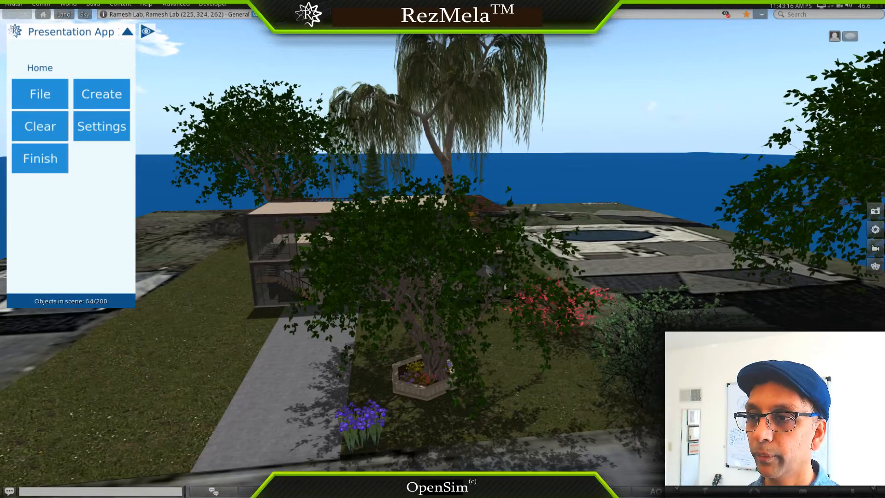
pyautogui.keyDown('alt'); pyautogui.moveTo(486, 271); pyautogui.dragTo(406, 269); pyautogui.keyUp('alt')
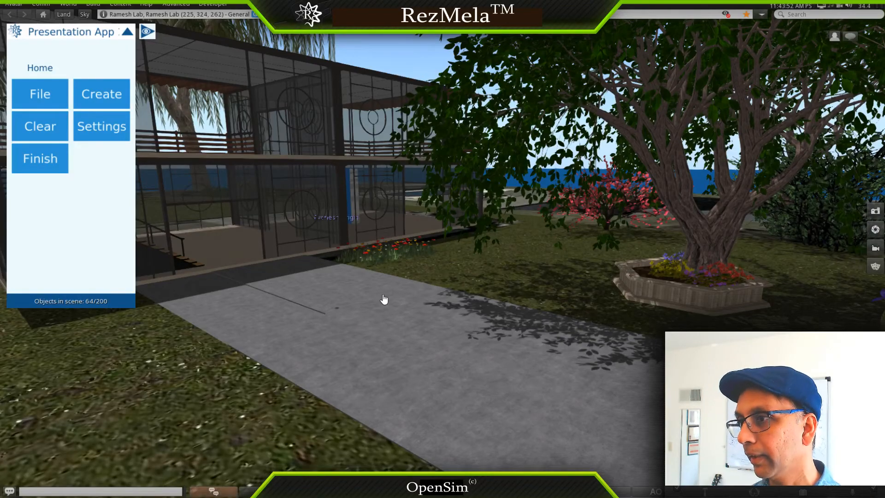
pyautogui.keyDown('alt'); pyautogui.moveTo(432, 273); pyautogui.dragTo(331, 198); pyautogui.keyUp('alt')
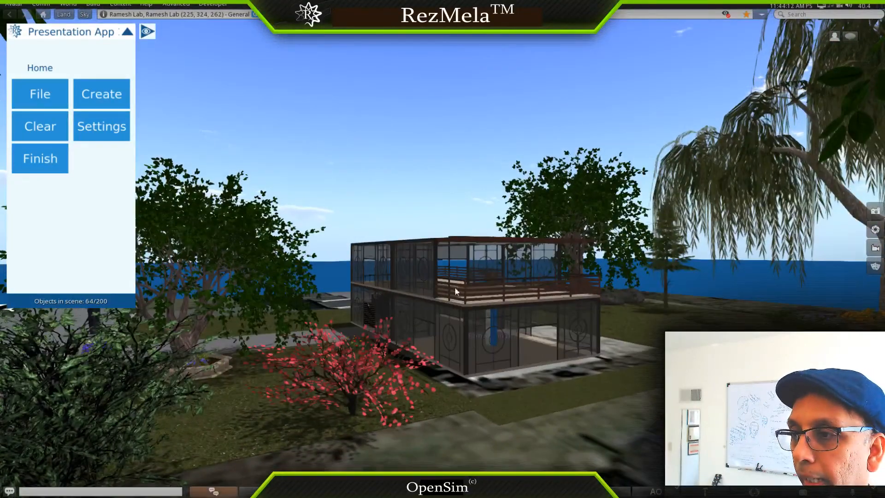
pyautogui.keyDown('alt'); pyautogui.moveTo(508, 301); pyautogui.dragTo(696, 274); pyautogui.keyUp('alt')
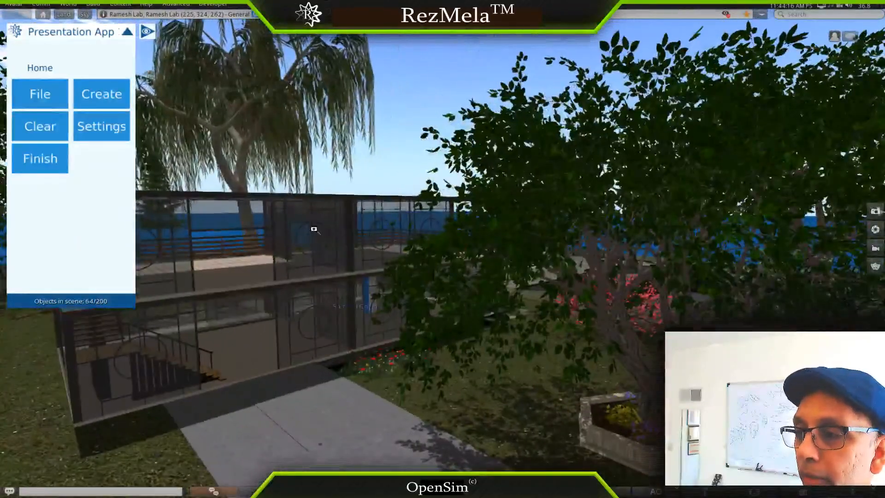
pyautogui.keyDown('alt'); pyautogui.moveTo(313, 229); pyautogui.dragTo(186, 315); pyautogui.keyUp('alt')
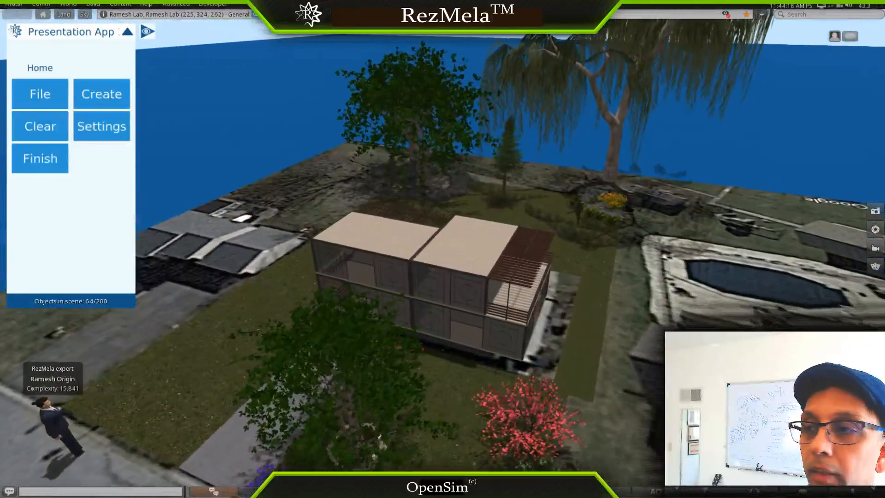
pyautogui.keyDown('alt'); pyautogui.moveTo(467, 279); pyautogui.dragTo(535, 253); pyautogui.keyUp('alt')
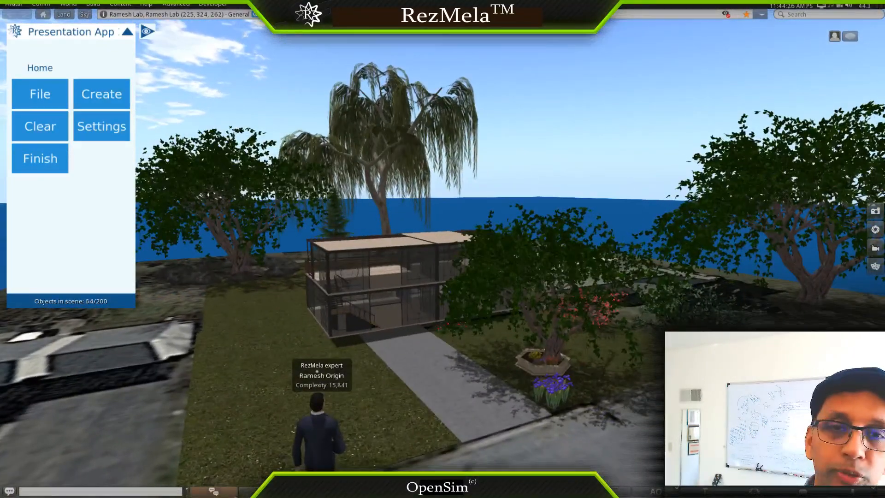